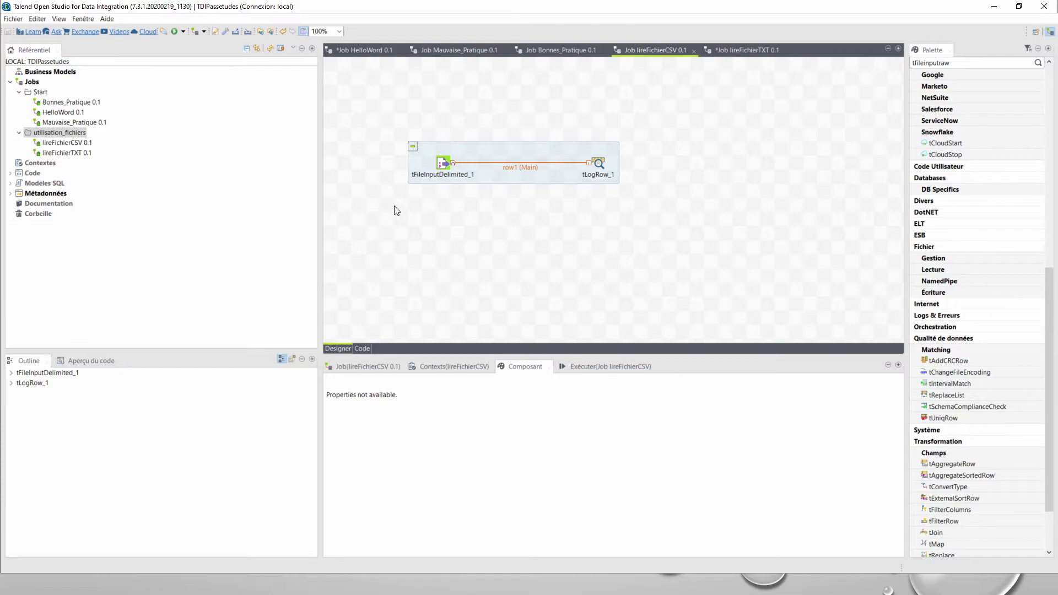
Step: Bring up the lireFichierTXT job and add a tFileInputDelimited component to its empty canvas
{"action": "left_click", "coordinate": [32, 135]}
{"action": "left_click", "coordinate": [61, 156]}
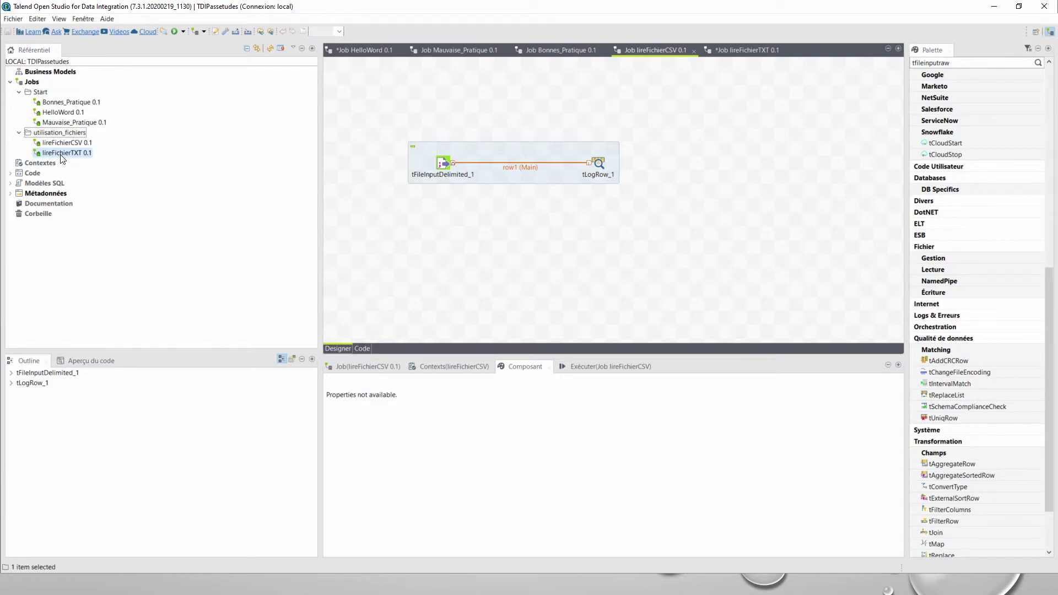
{"action": "left_click", "coordinate": [743, 50]}
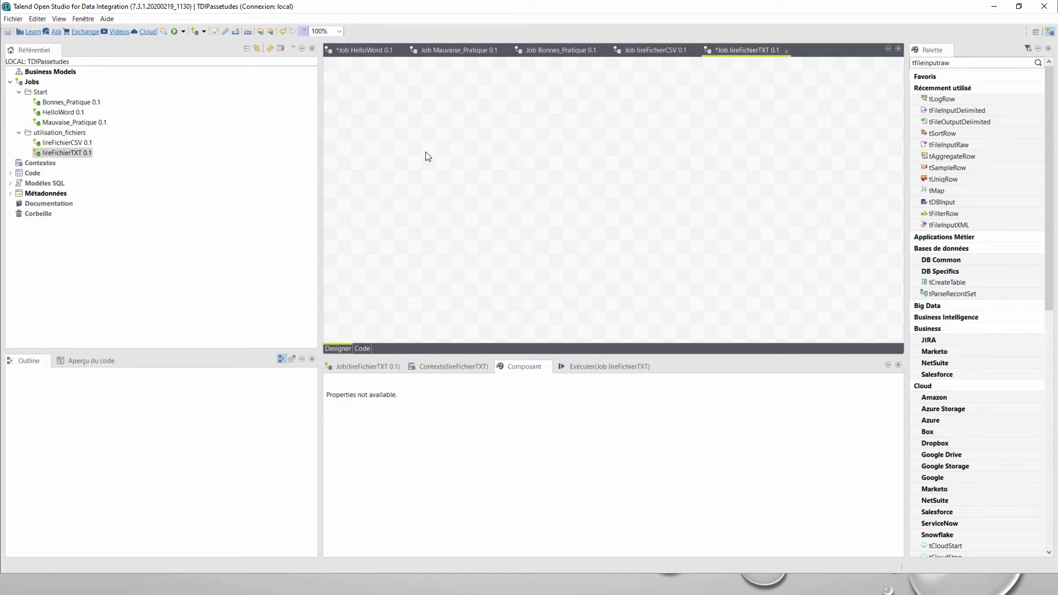
{"action": "type", "text": "tfi"}
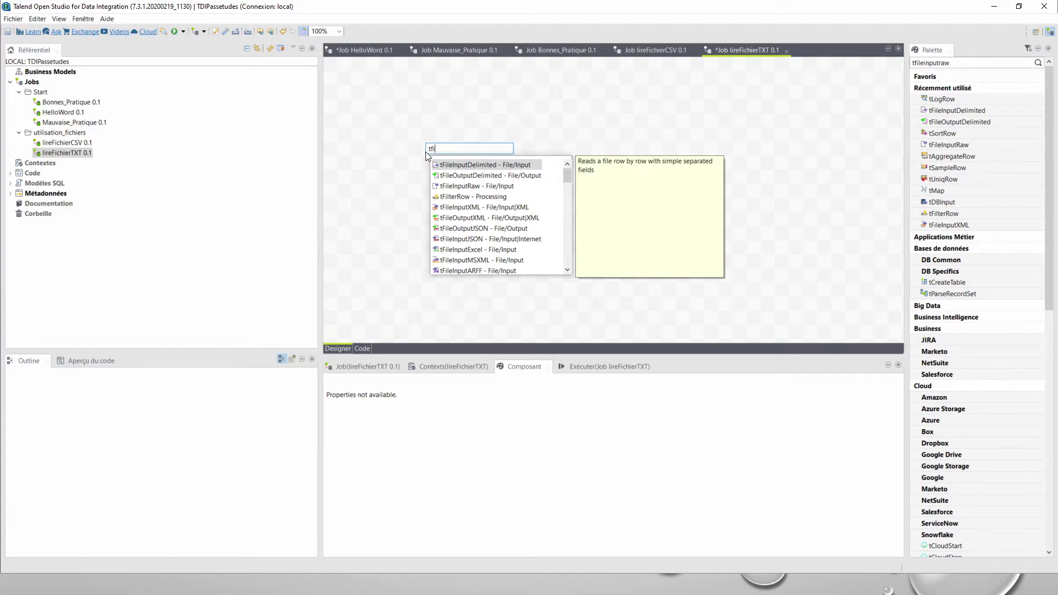
{"action": "key", "text": "Return"}
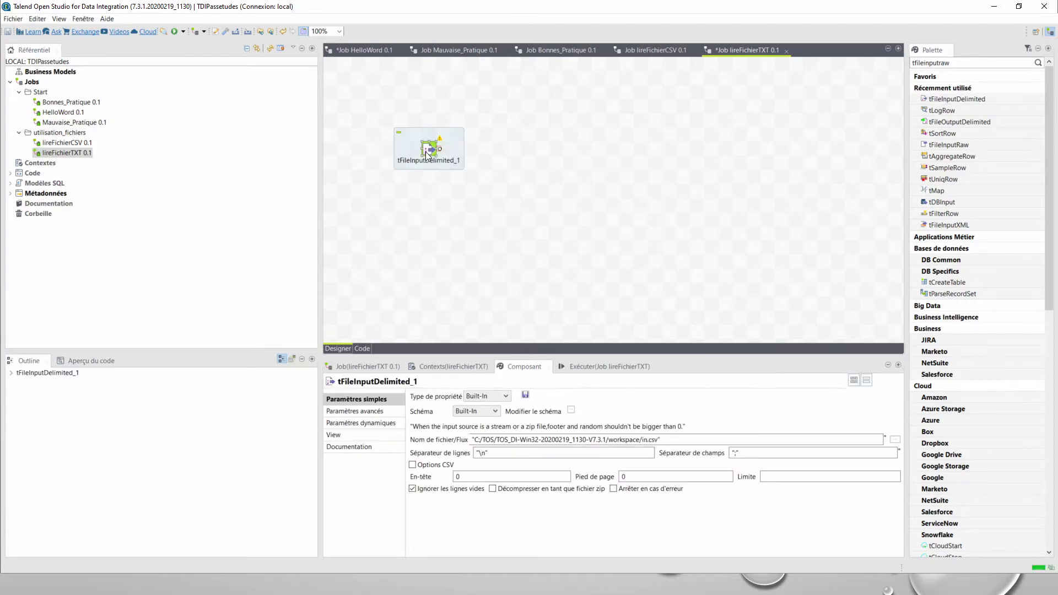
Step: Add a tLogRow component to the canvas and align it horizontally with the tFileInputDelimited component
{"action": "left_click", "coordinate": [596, 144]}
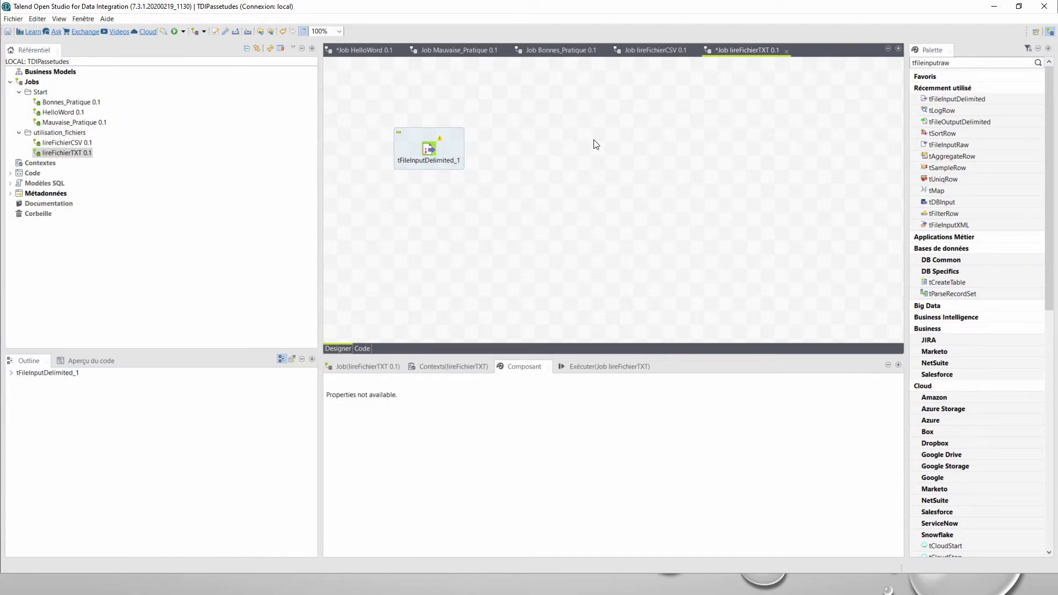
{"action": "type", "text": "tlo"}
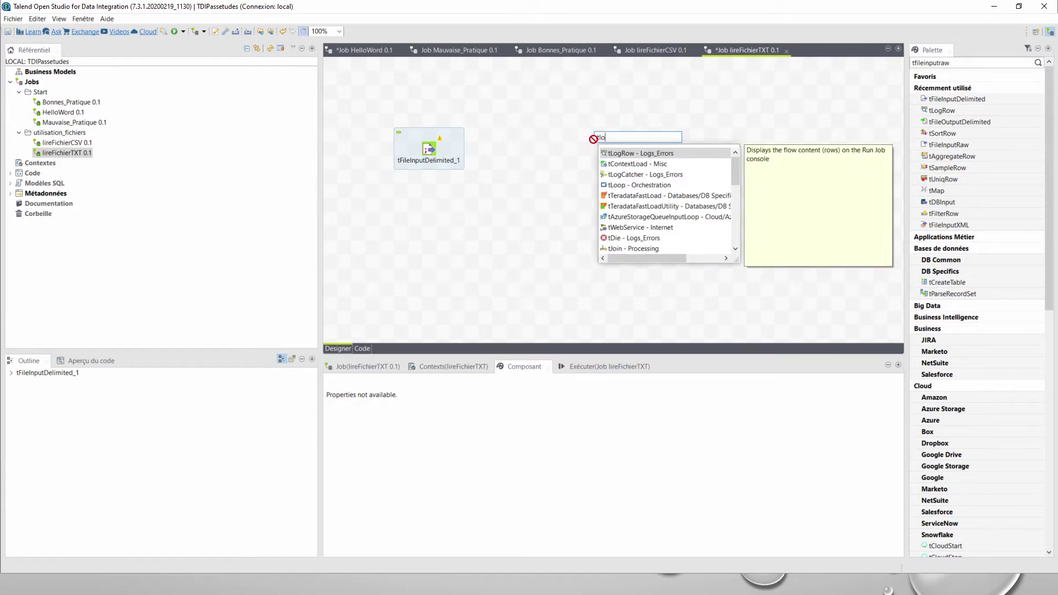
{"action": "key", "text": "Return"}
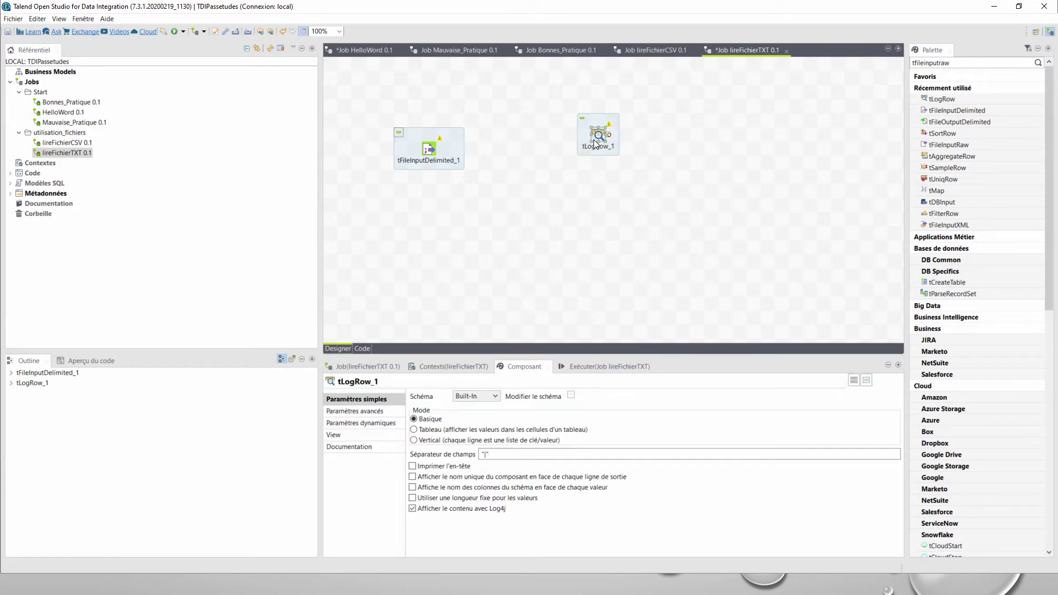
{"action": "left_click_drag", "start_coordinate": [594, 145], "coordinate": [596, 158]}
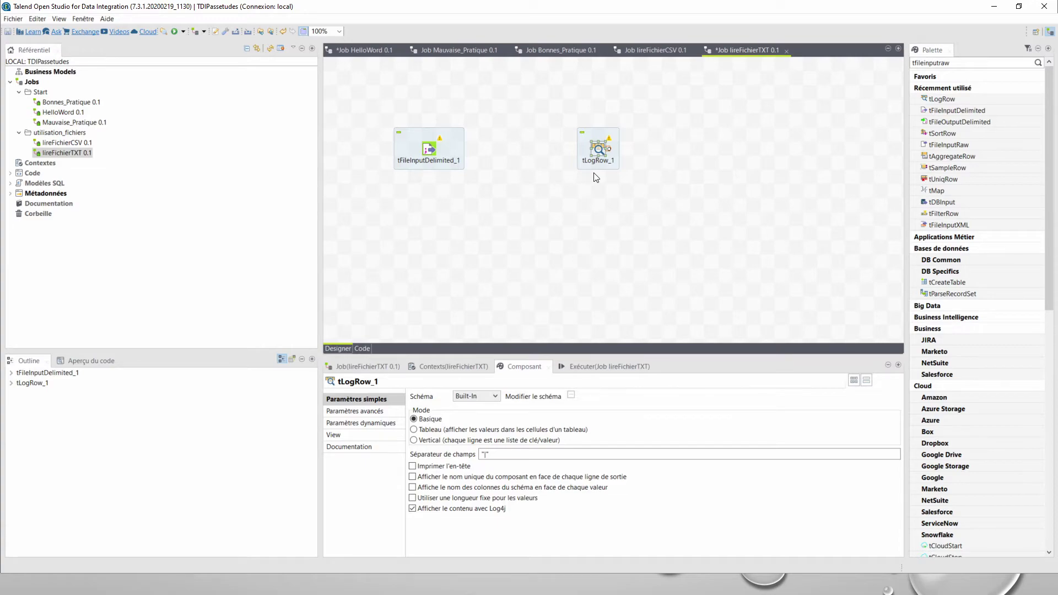
Step: Add three columns named nom, quantite and prix to the schema of the tFileInputDelimited component
{"action": "left_click", "coordinate": [425, 148]}
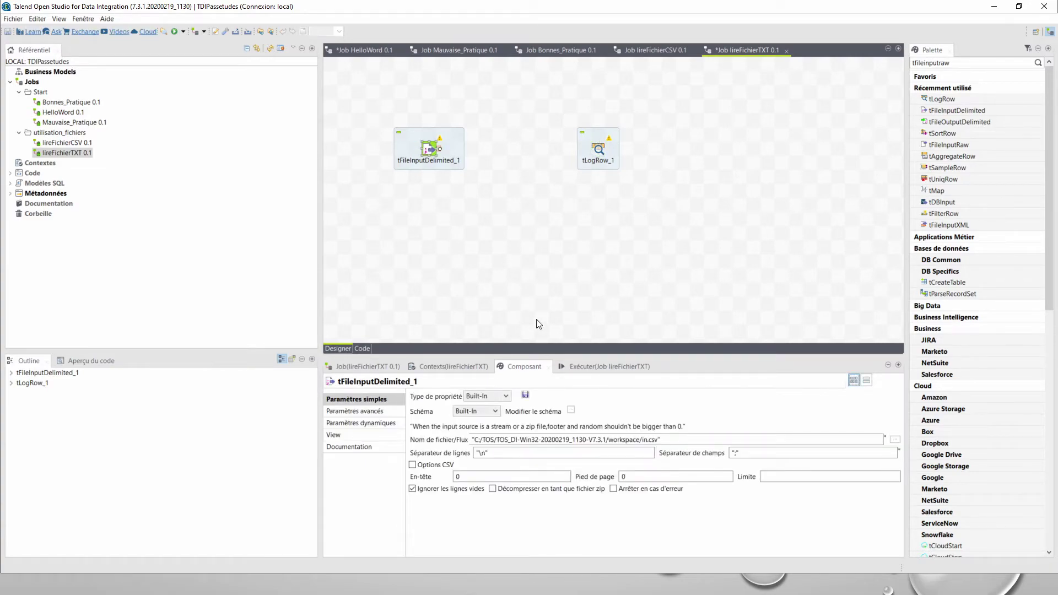
{"action": "left_click", "coordinate": [570, 410]}
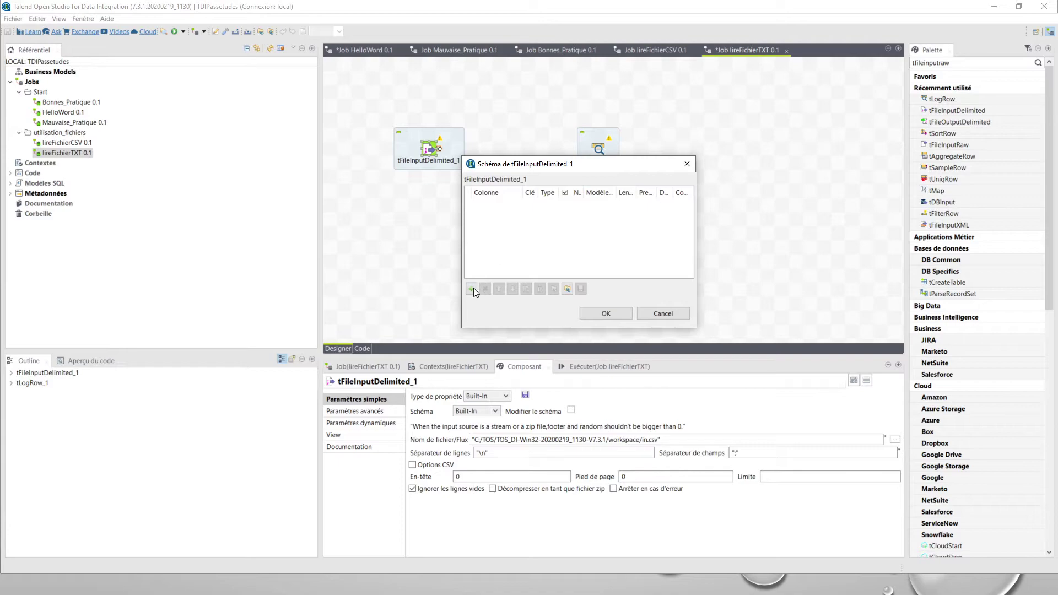
{"action": "left_click", "coordinate": [471, 289]}
{"action": "left_click", "coordinate": [471, 289]}
{"action": "left_click", "coordinate": [471, 288]}
{"action": "left_click", "coordinate": [498, 203]}
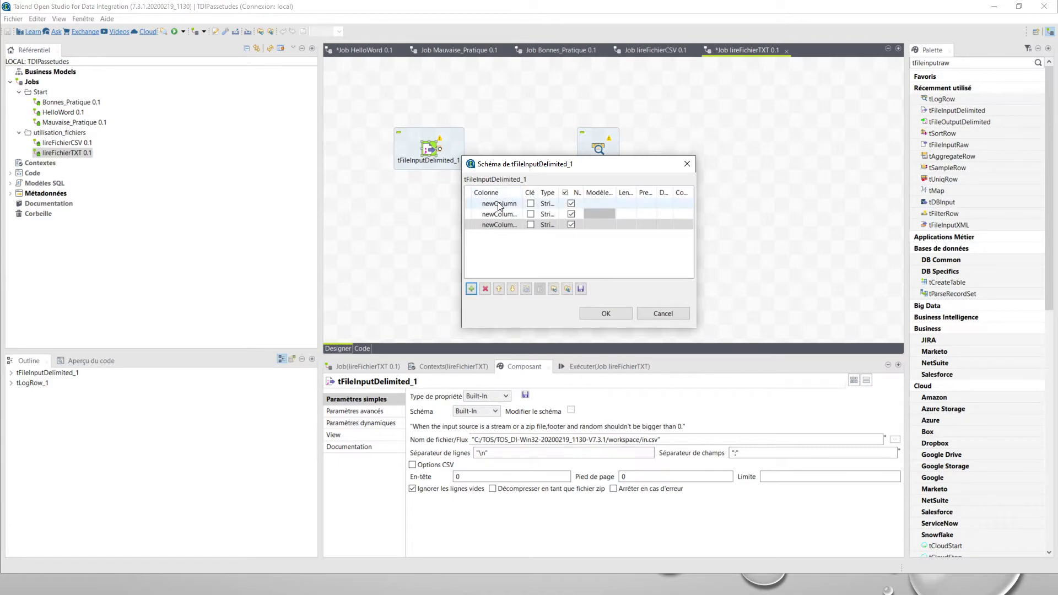
{"action": "type", "text": "nom"}
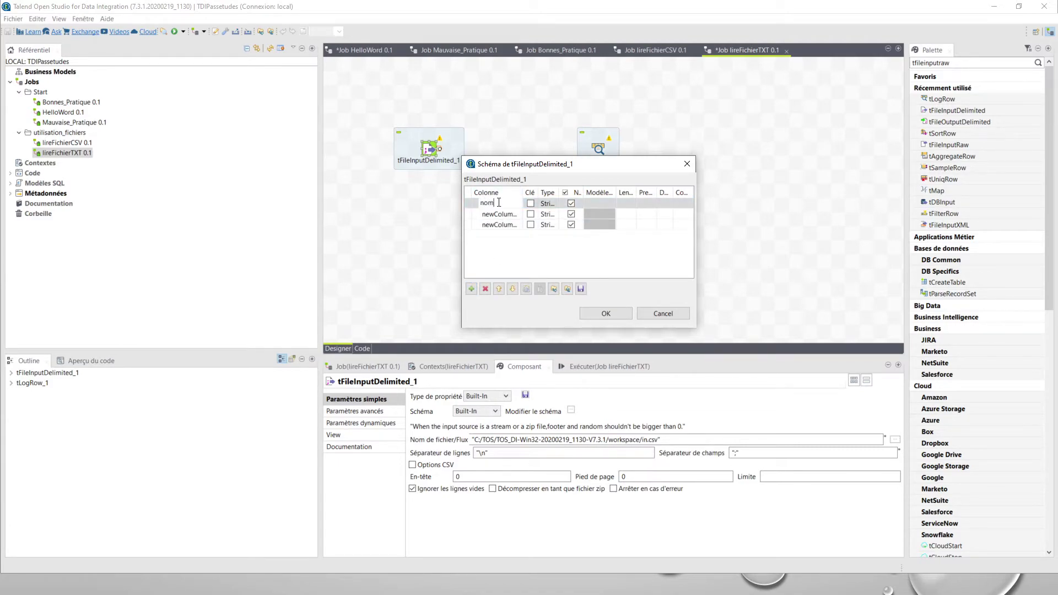
{"action": "left_click", "coordinate": [497, 214]}
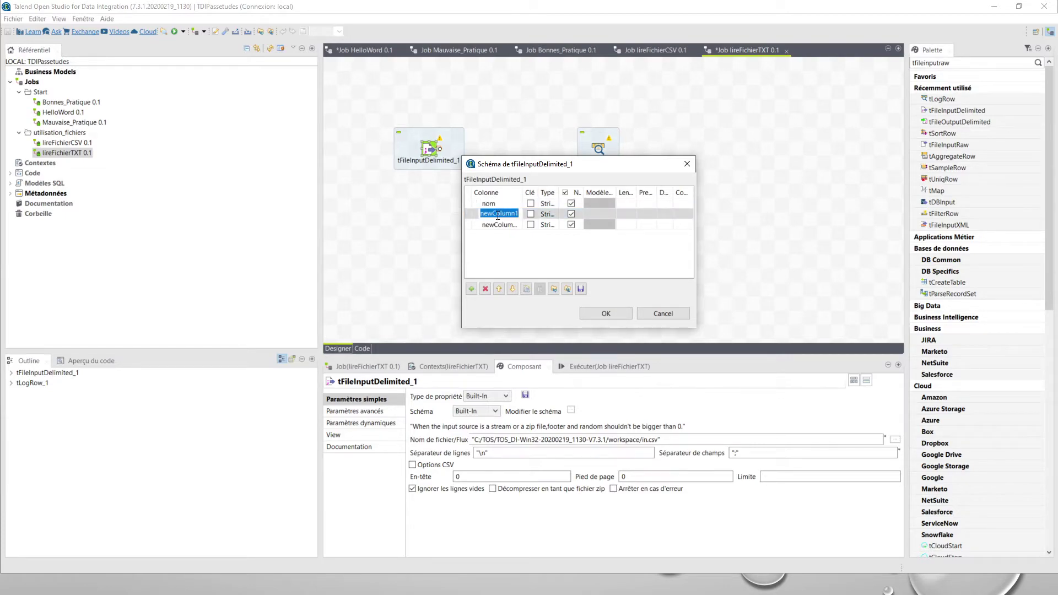
{"action": "type", "text": "quantite"}
{"action": "left_click", "coordinate": [486, 224]}
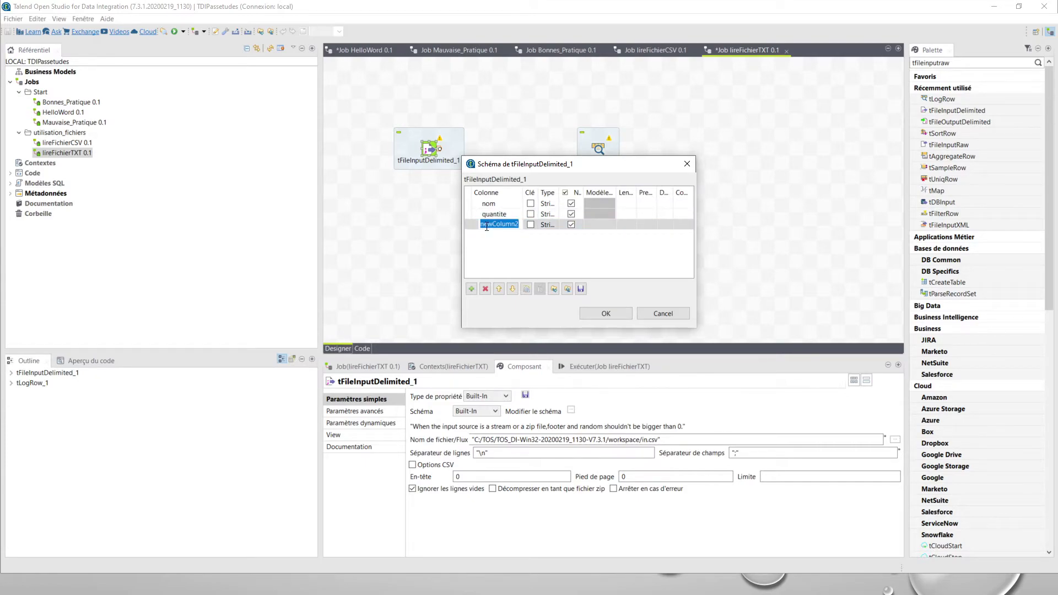
{"action": "type", "text": "prix"}
Step: Set the quantite and prix columns to type Integer, compare the schema with fruits.txt in Notepad, and accept the schema
{"action": "left_click_drag", "start_coordinate": [696, 217], "coordinate": [773, 217]}
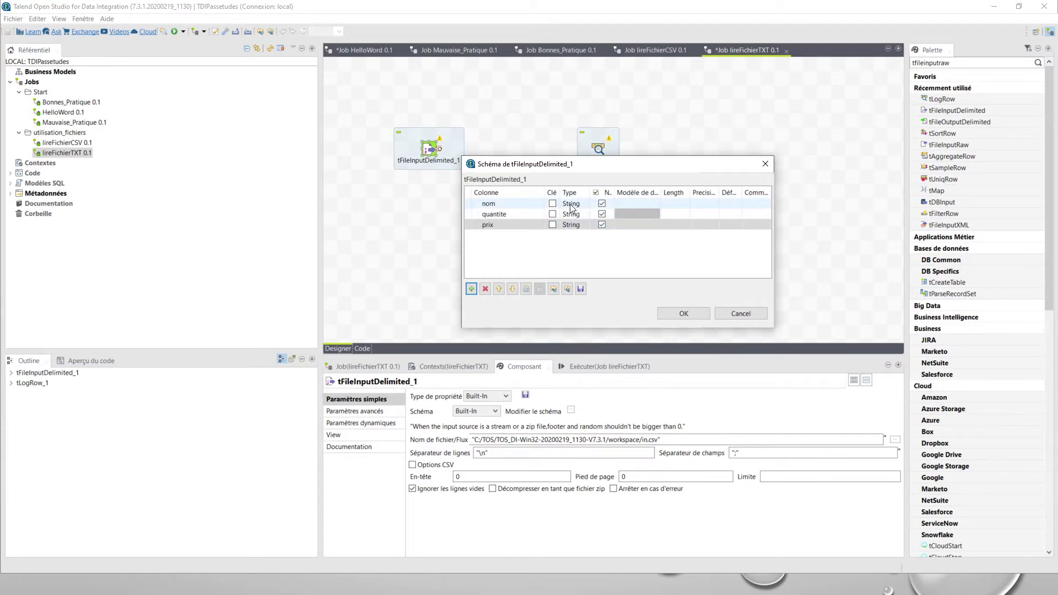
{"action": "left_click", "coordinate": [574, 215]}
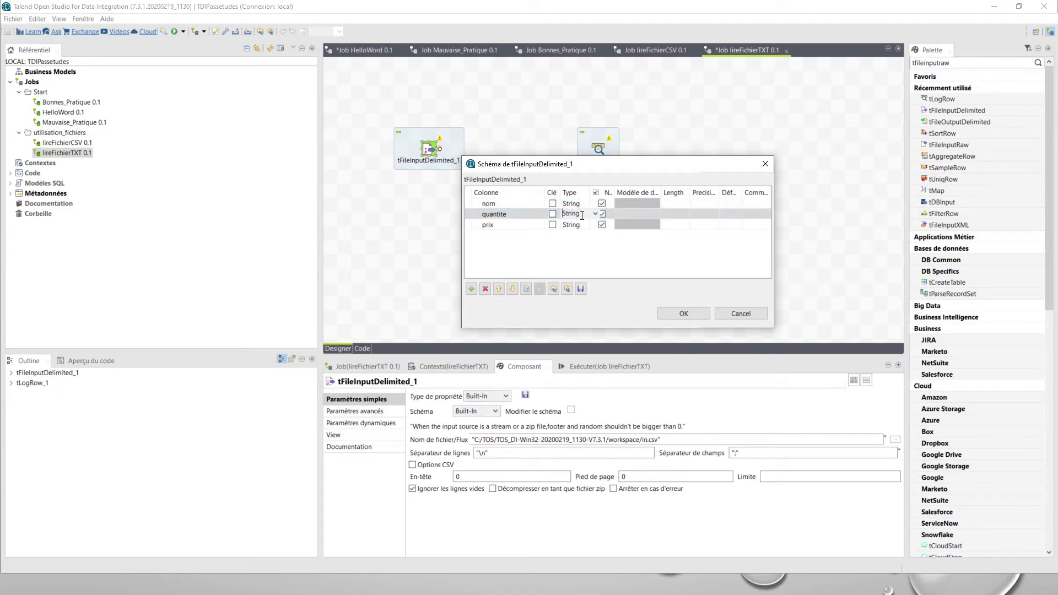
{"action": "left_click", "coordinate": [596, 216]}
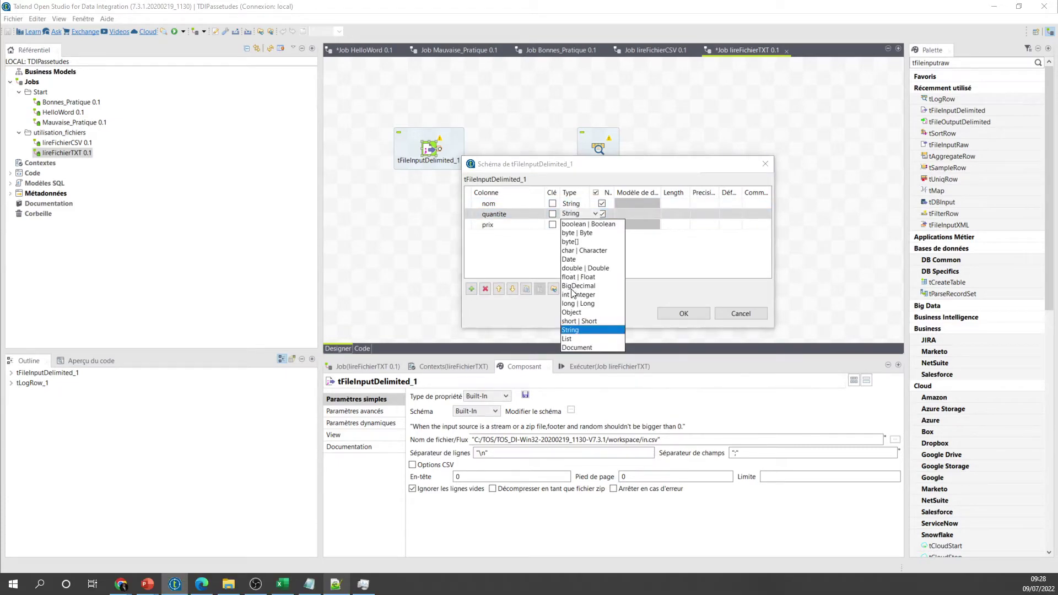
{"action": "left_click", "coordinate": [571, 294]}
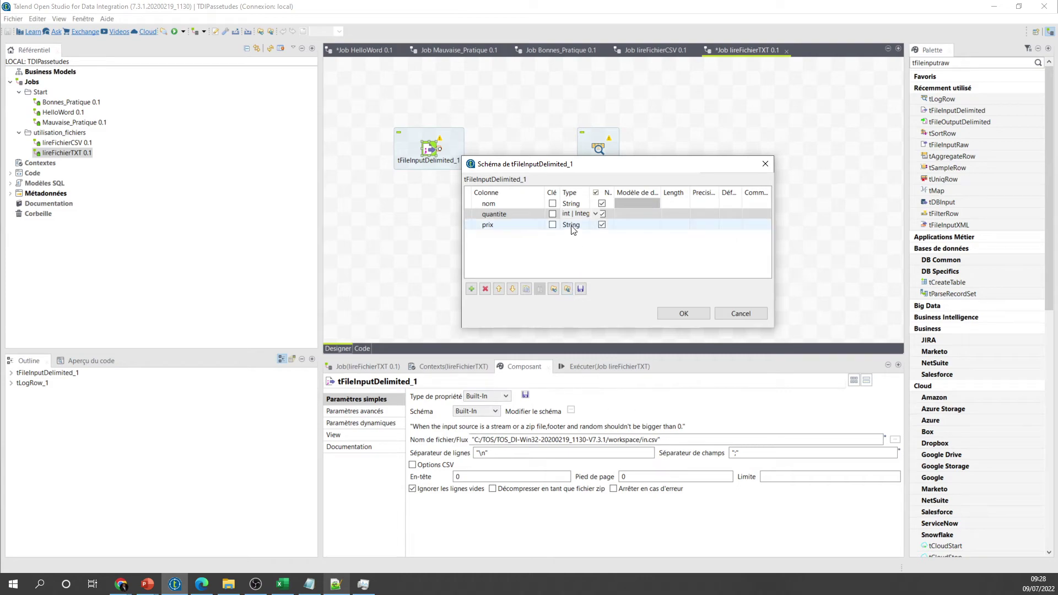
{"action": "left_click", "coordinate": [572, 225]}
{"action": "left_click", "coordinate": [595, 225]}
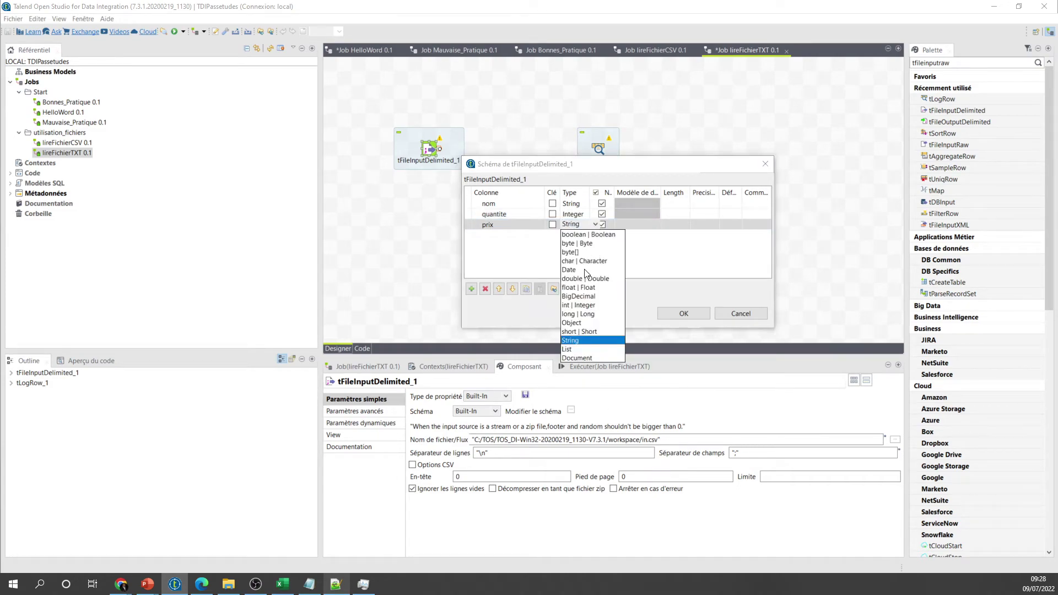
{"action": "left_click", "coordinate": [577, 307]}
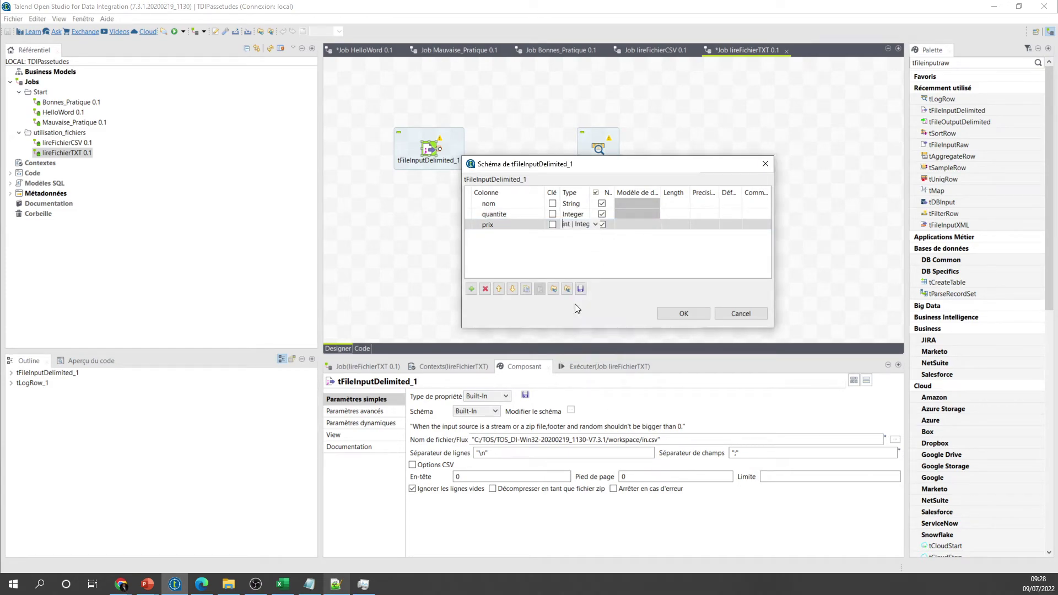
{"action": "left_click", "coordinate": [309, 584]}
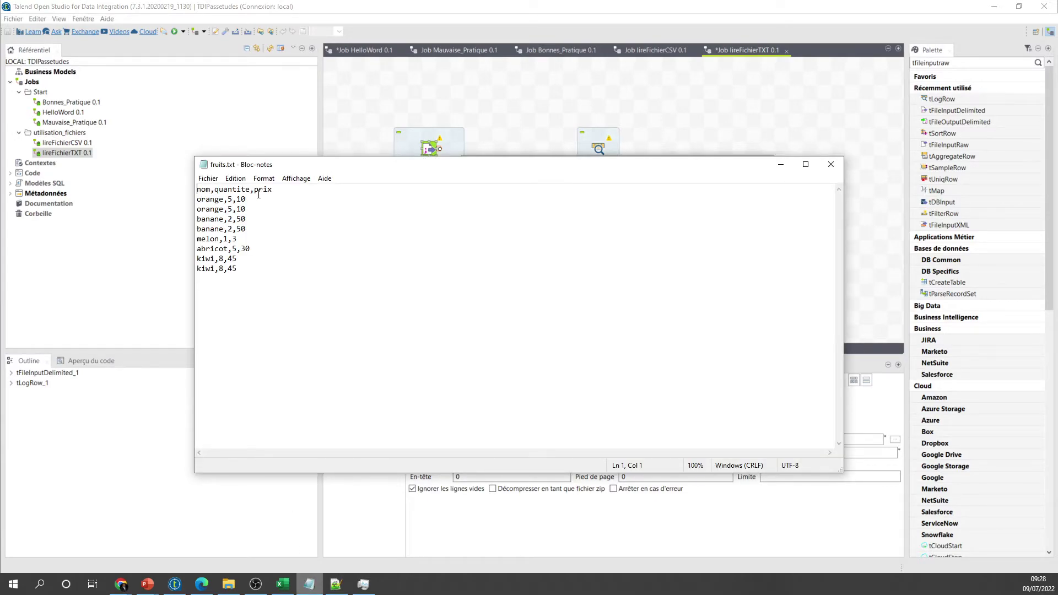
{"action": "left_click", "coordinate": [830, 164]}
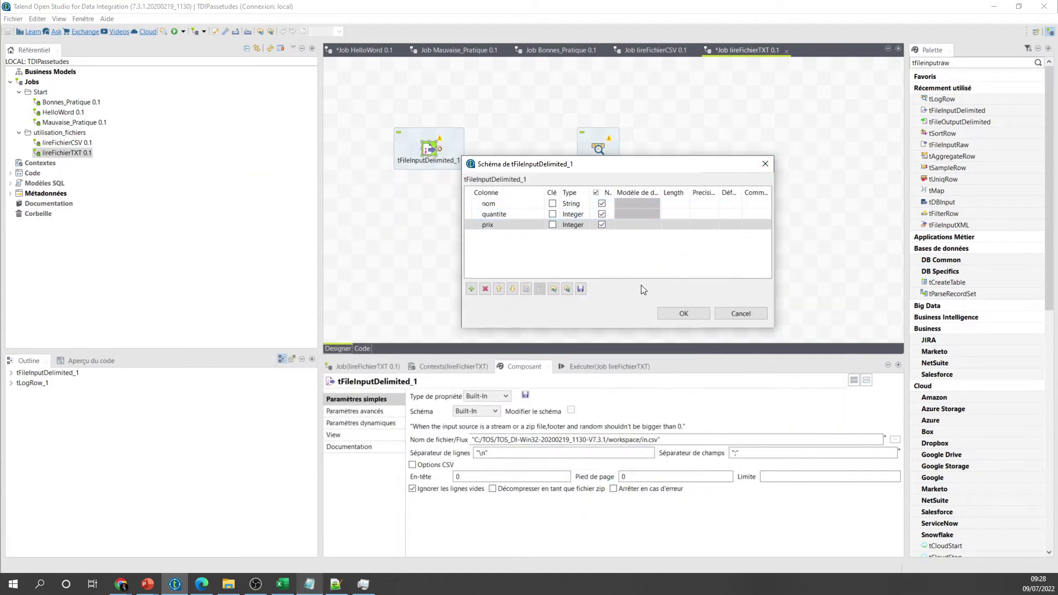
{"action": "left_click", "coordinate": [683, 314]}
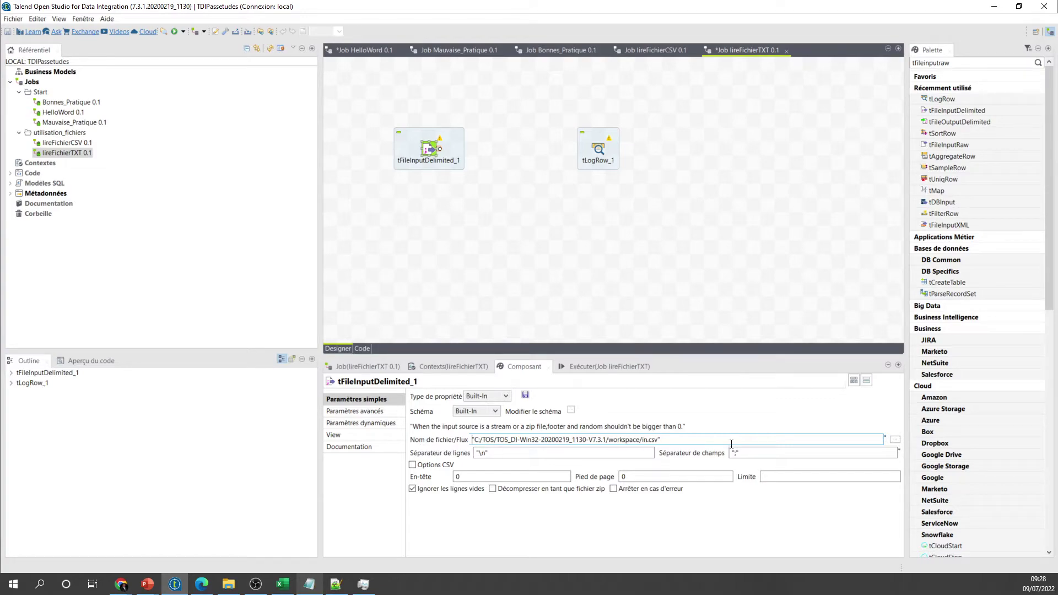
Step: Choose fruits.txt from the desktop folder PassEtudes TDI/TDI_Fichiers-Input as the tFileInputDelimited component's source file
{"action": "left_click", "coordinate": [894, 442]}
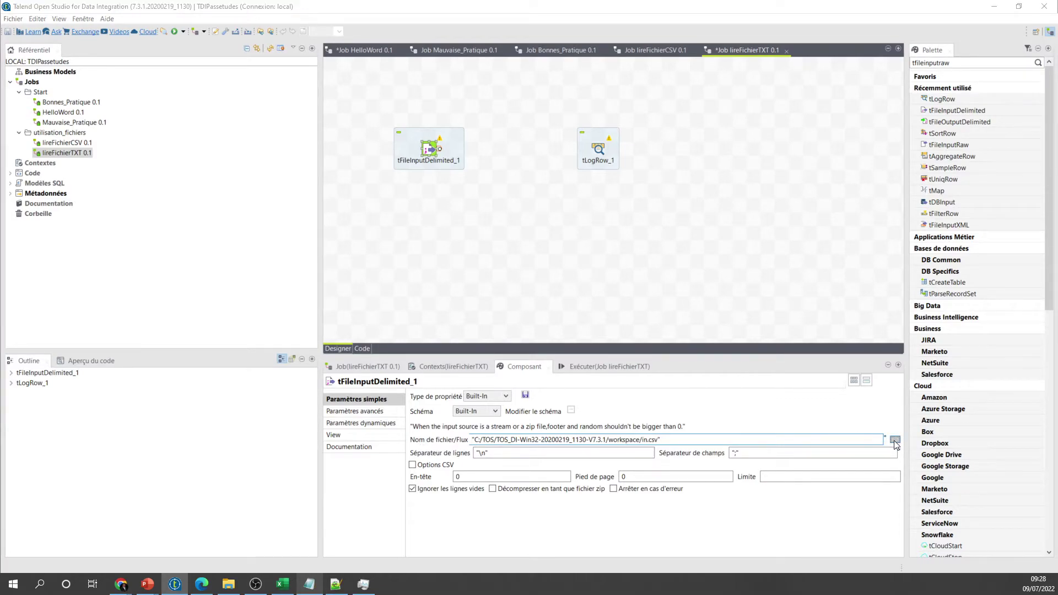
{"action": "left_click", "coordinate": [149, 170]}
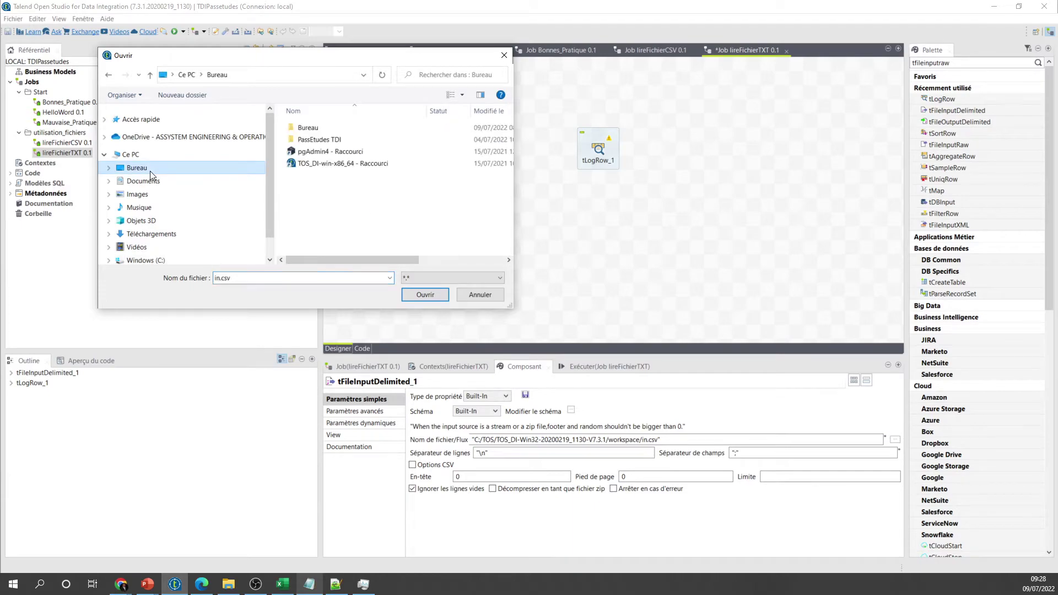
{"action": "double_click", "coordinate": [323, 139]}
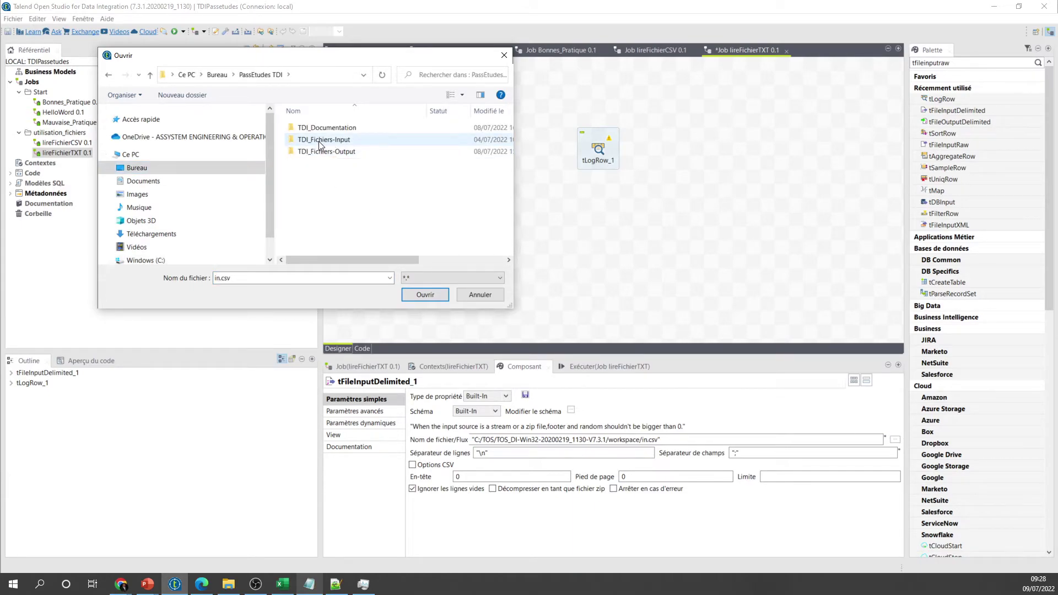
{"action": "double_click", "coordinate": [331, 141]}
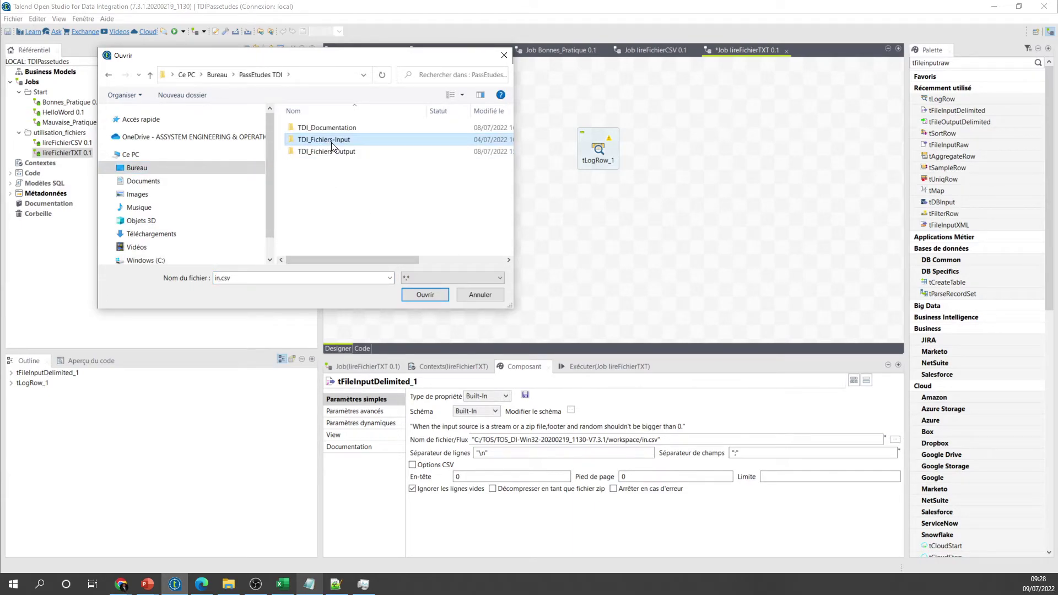
{"action": "scroll", "coordinate": [330, 228], "scroll_direction": "down", "scroll_amount": 1}
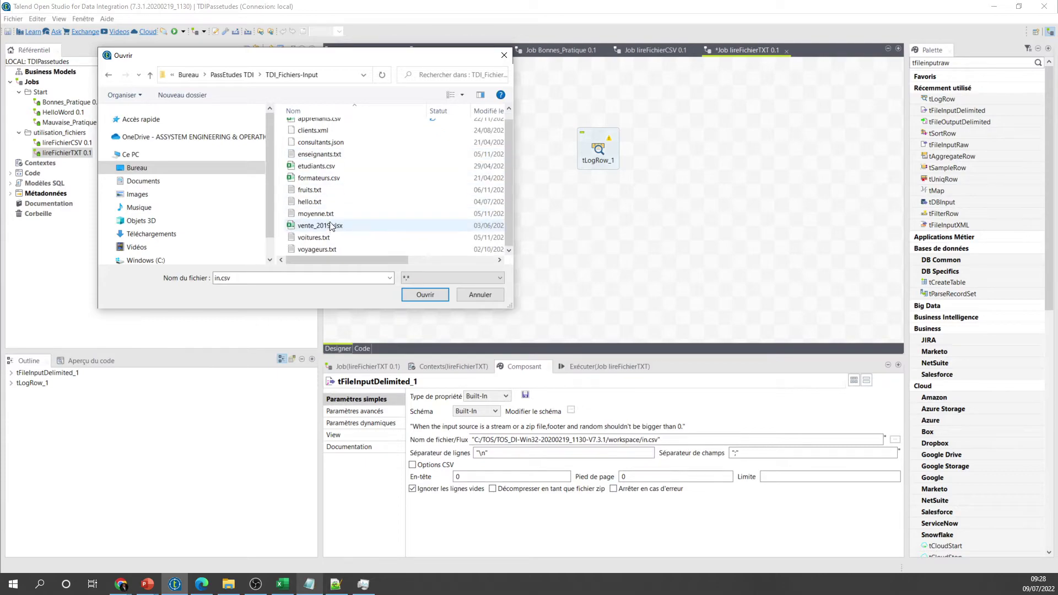
{"action": "double_click", "coordinate": [315, 190]}
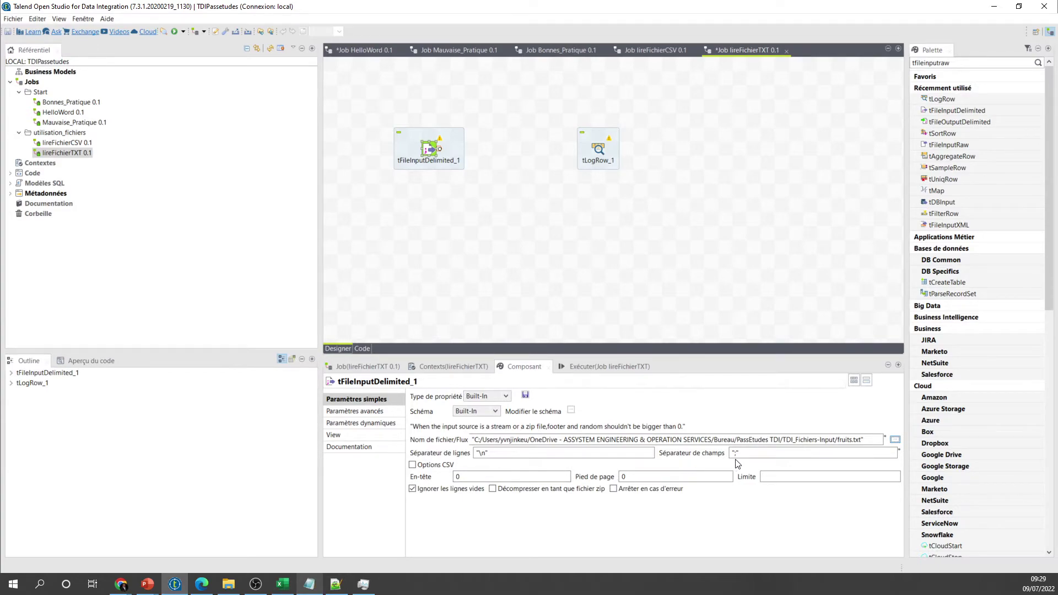
Step: Check the delimiter used in fruits.txt in Notepad and set the component's field separator to ","
{"action": "left_click", "coordinate": [309, 583]}
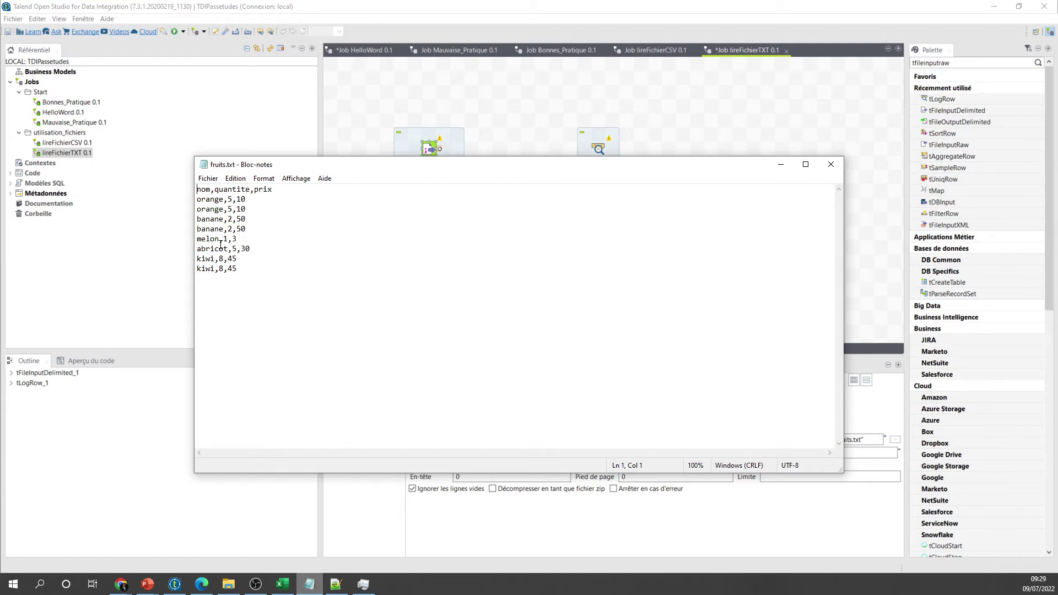
{"action": "left_click", "coordinate": [780, 165]}
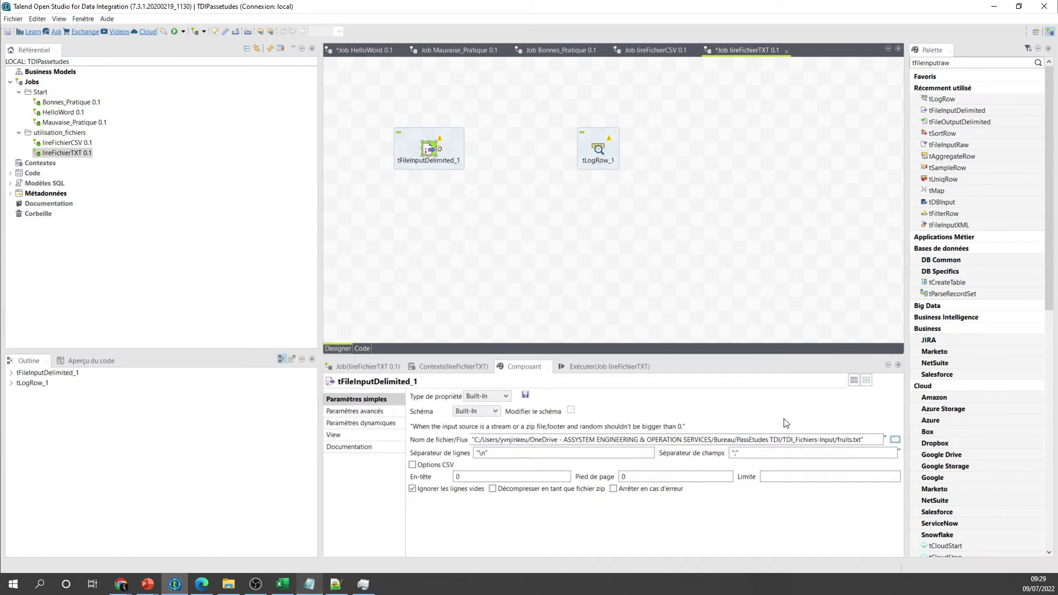
{"action": "left_click", "coordinate": [737, 453]}
{"action": "key", "text": "BackSpace"}
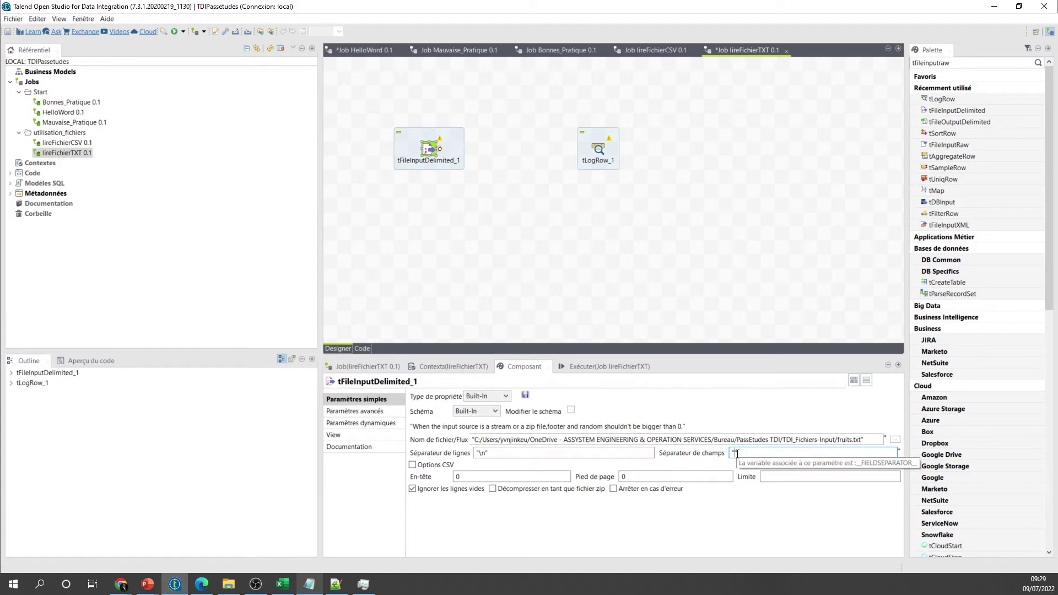
{"action": "type", "text": ";"}
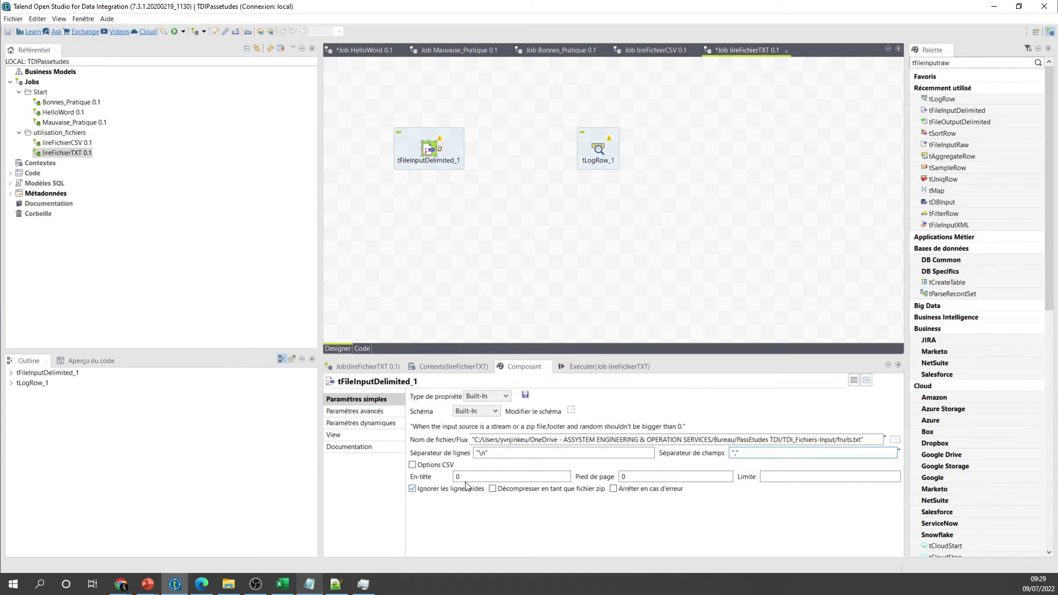
Step: Set the number of header rows of the tFileInputDelimited component to 1
{"action": "left_click", "coordinate": [463, 477]}
{"action": "key", "text": "BackSpace"}
{"action": "type", "text": "1"}
{"action": "left_click", "coordinate": [534, 271]}
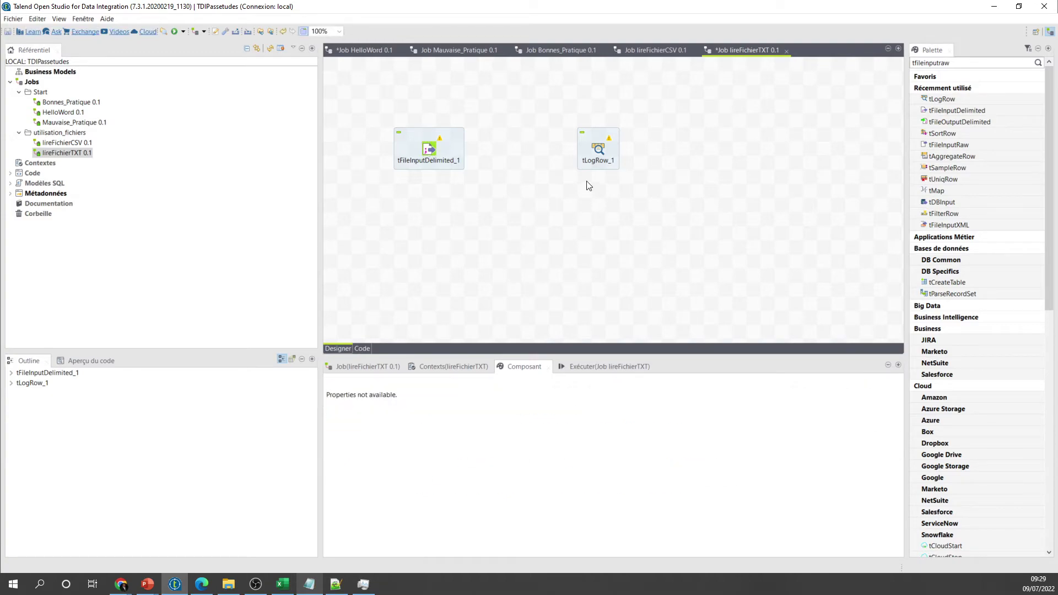
Step: Set tLogRow_1 to the Tableau display mode and connect tFileInputDelimited_1 to it with a Main row link
{"action": "left_click", "coordinate": [596, 147]}
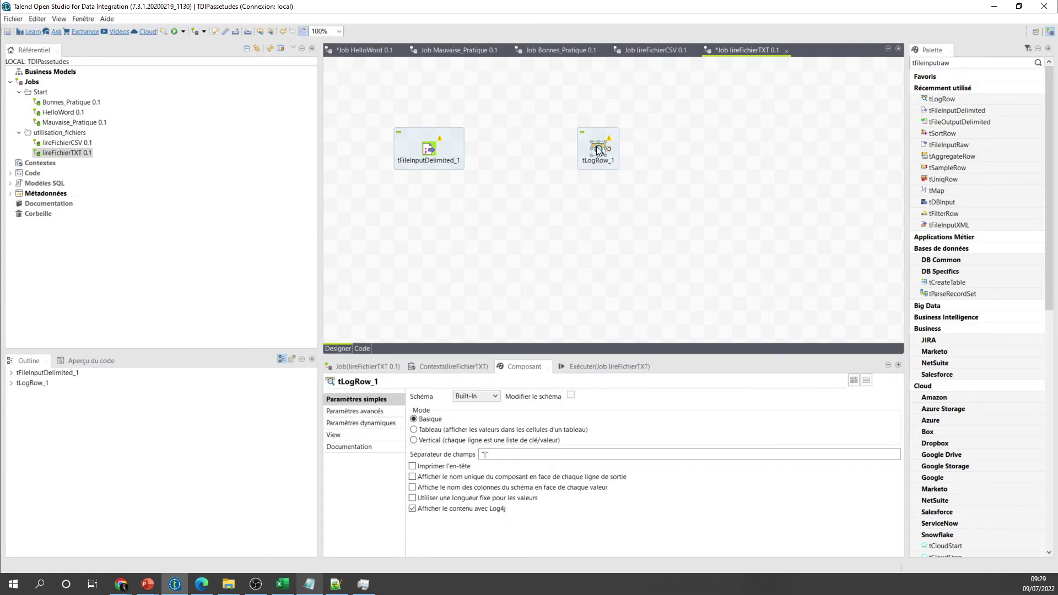
{"action": "left_click", "coordinate": [414, 430]}
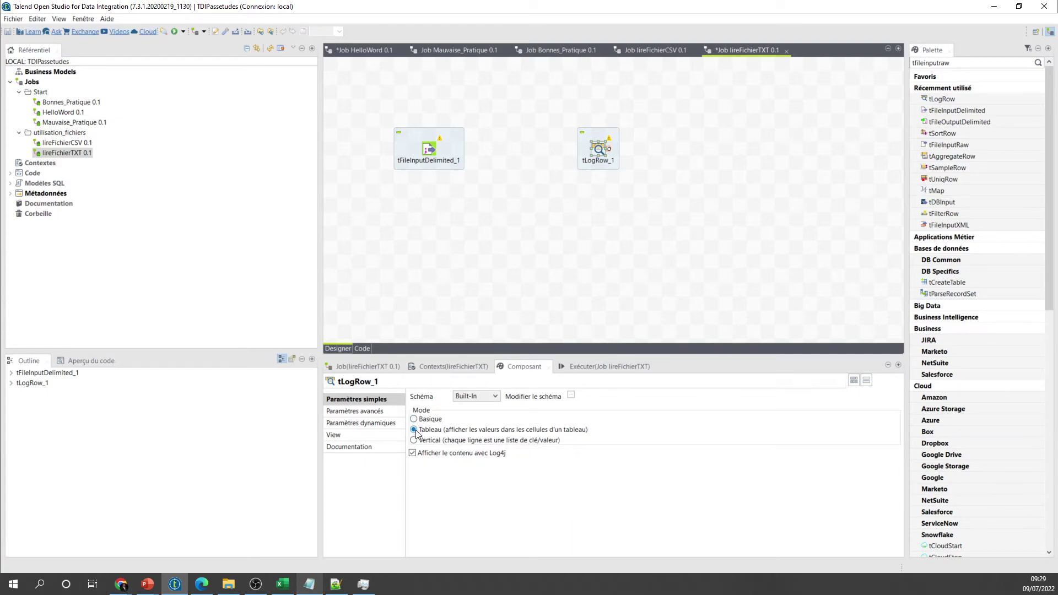
{"action": "right_click", "coordinate": [431, 150]}
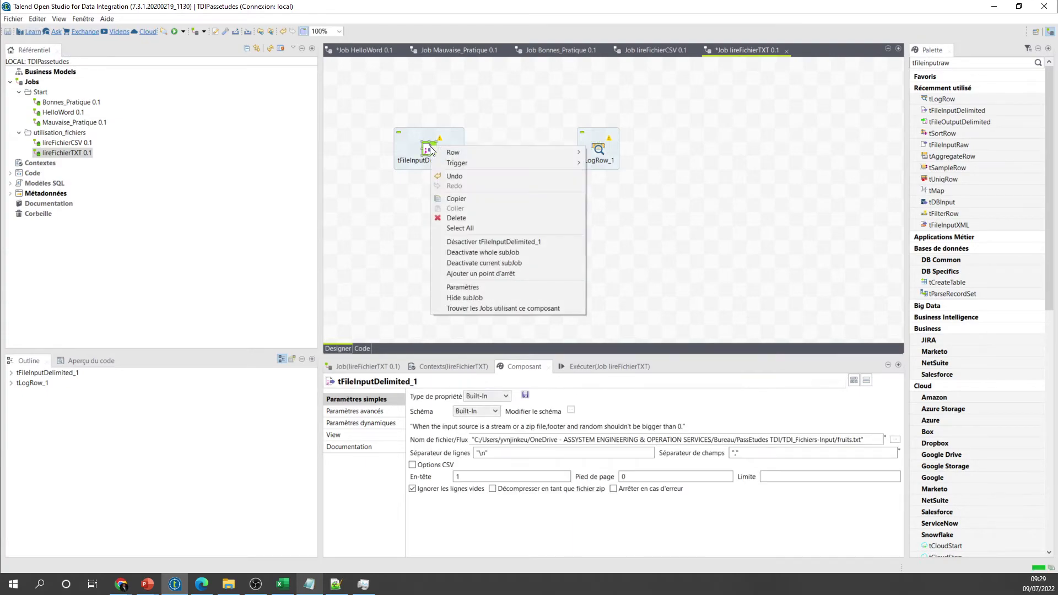
{"action": "mouse_move", "coordinate": [514, 150]}
{"action": "left_click", "coordinate": [603, 150]}
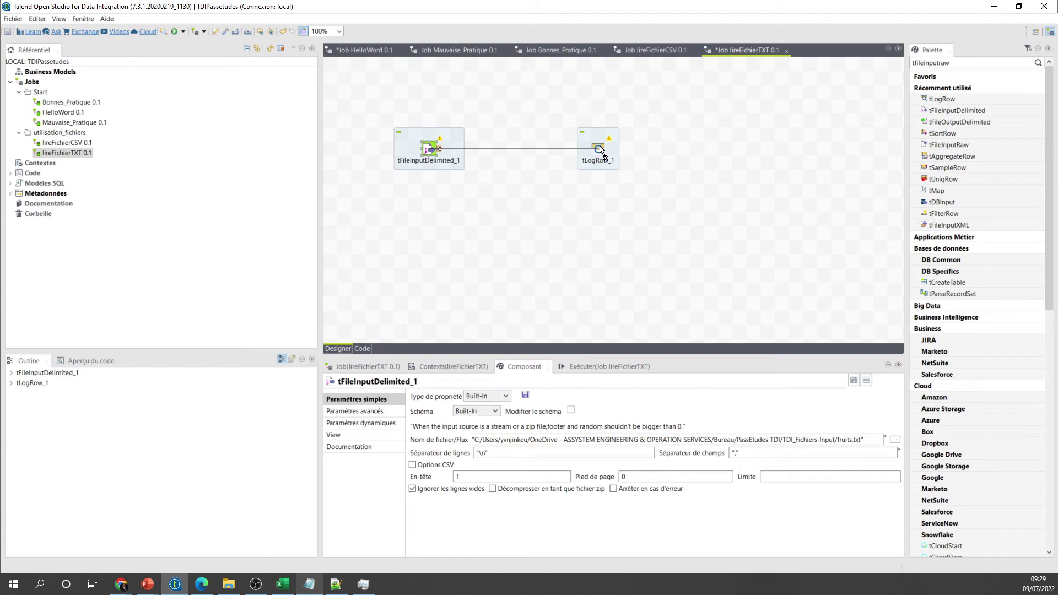
{"action": "left_click", "coordinate": [595, 150]}
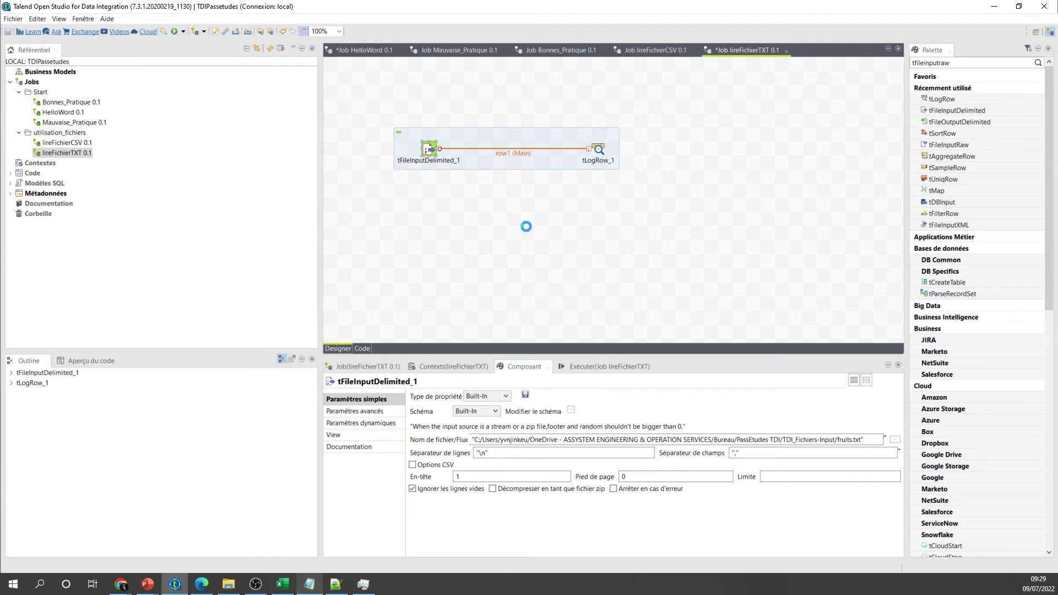
Step: Save and run the lireFichierTXT job, and enlarge the execution area to show the whole output table
{"action": "key", "text": "ctrl+s"}
{"action": "left_click", "coordinate": [580, 368]}
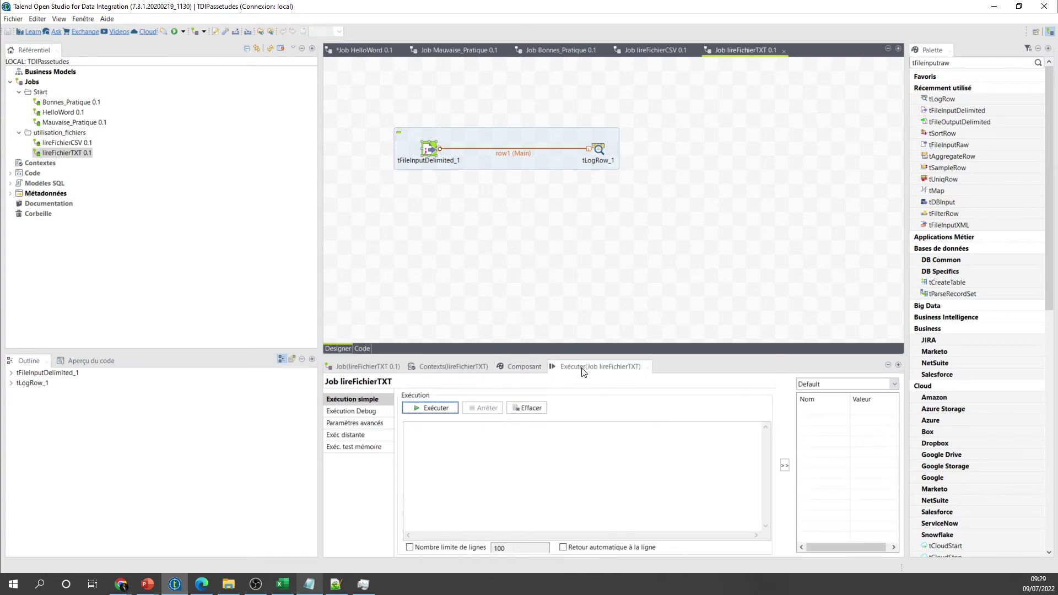
{"action": "left_click", "coordinate": [440, 410]}
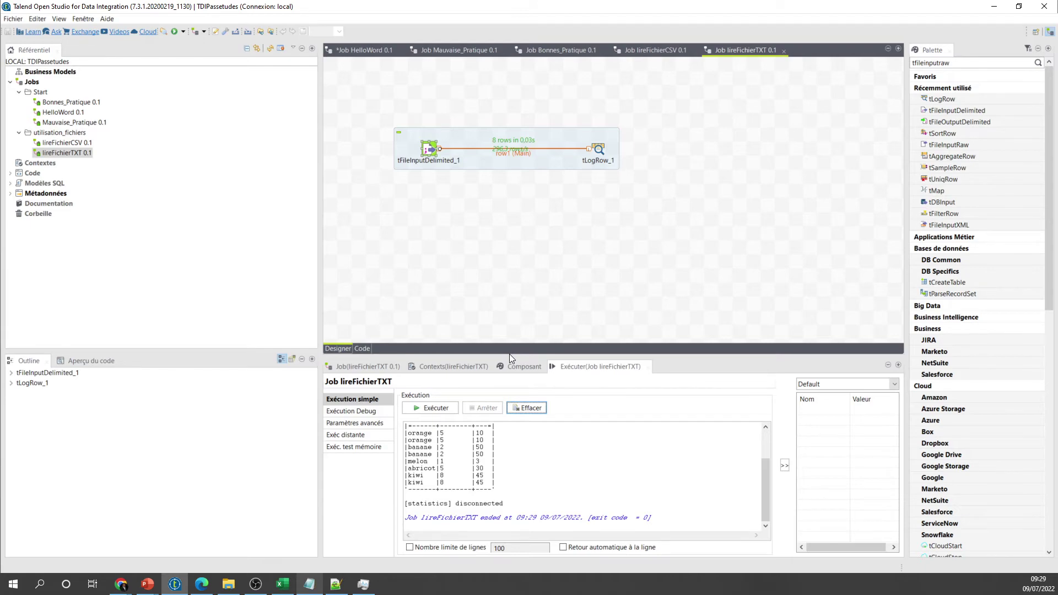
{"action": "left_click_drag", "start_coordinate": [509, 353], "coordinate": [509, 267]}
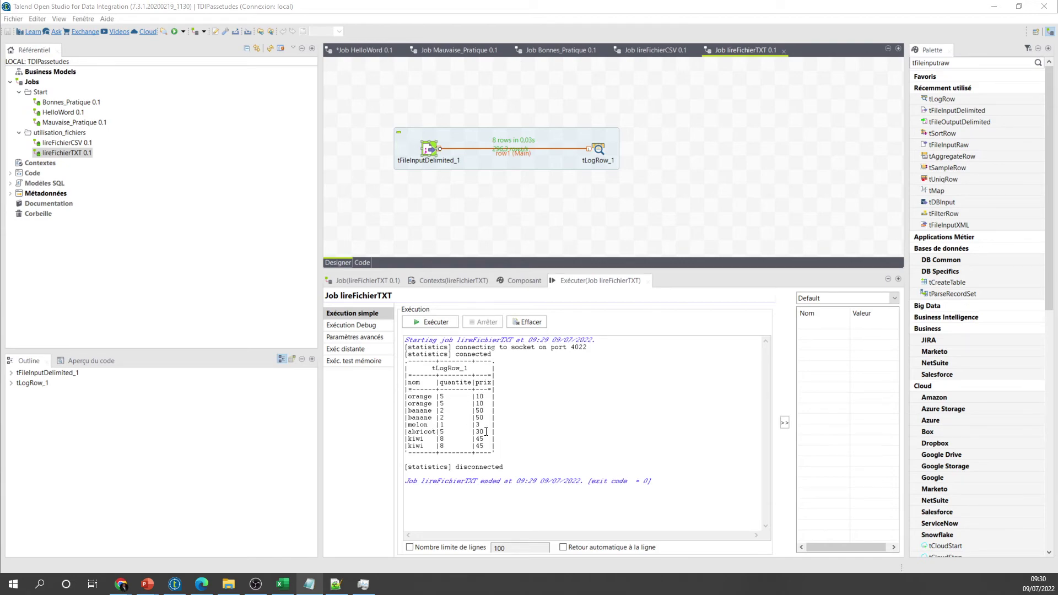
Step: Clear the execution output and set the label format of the tFileInputDelimited_1 component to fruits
{"action": "left_click", "coordinate": [530, 323]}
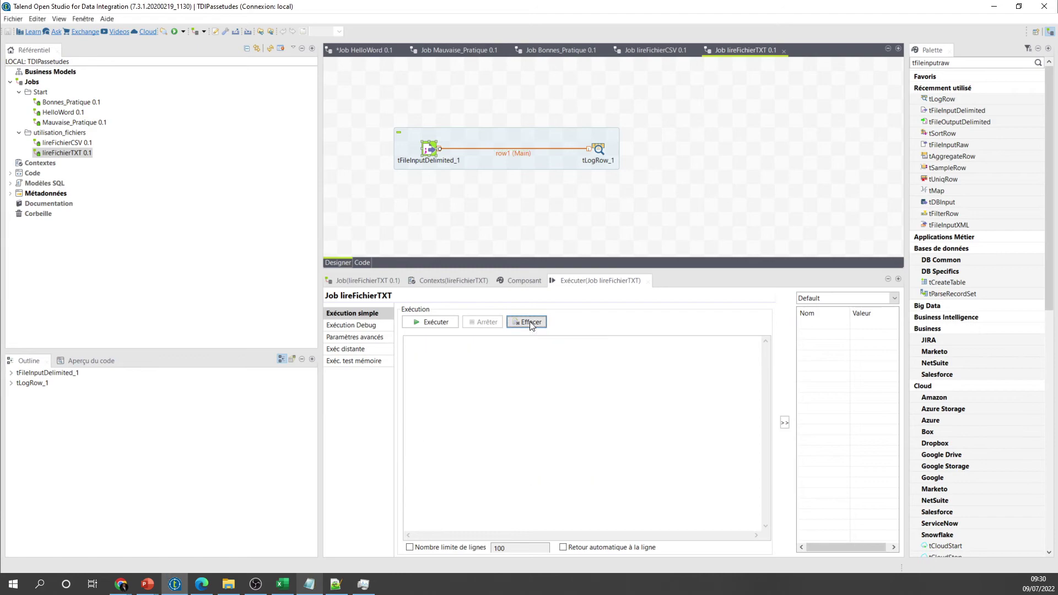
{"action": "left_click", "coordinate": [427, 151]}
{"action": "left_click", "coordinate": [519, 280]}
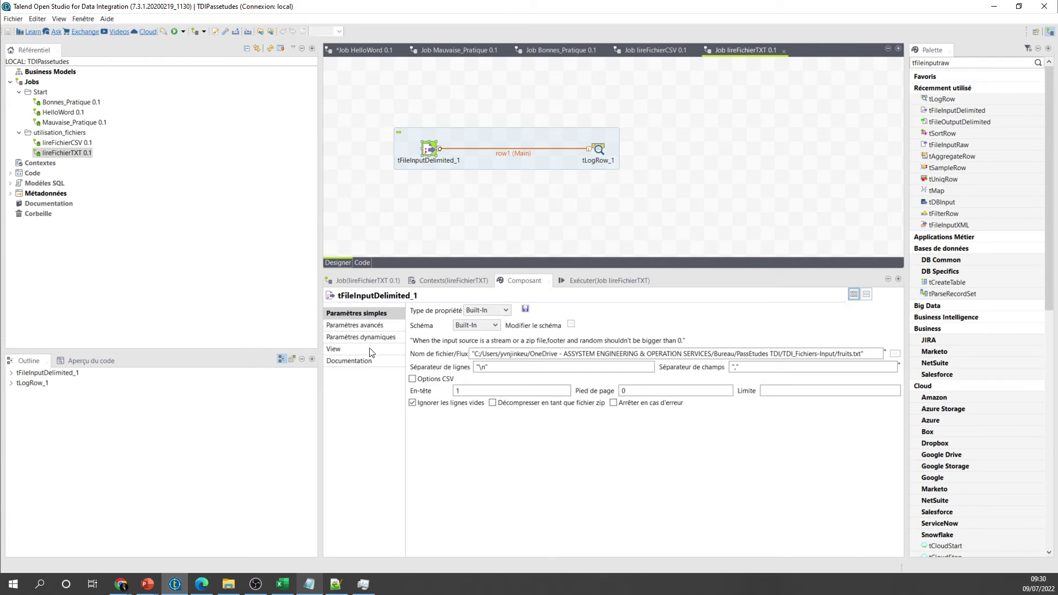
{"action": "left_click", "coordinate": [346, 350]}
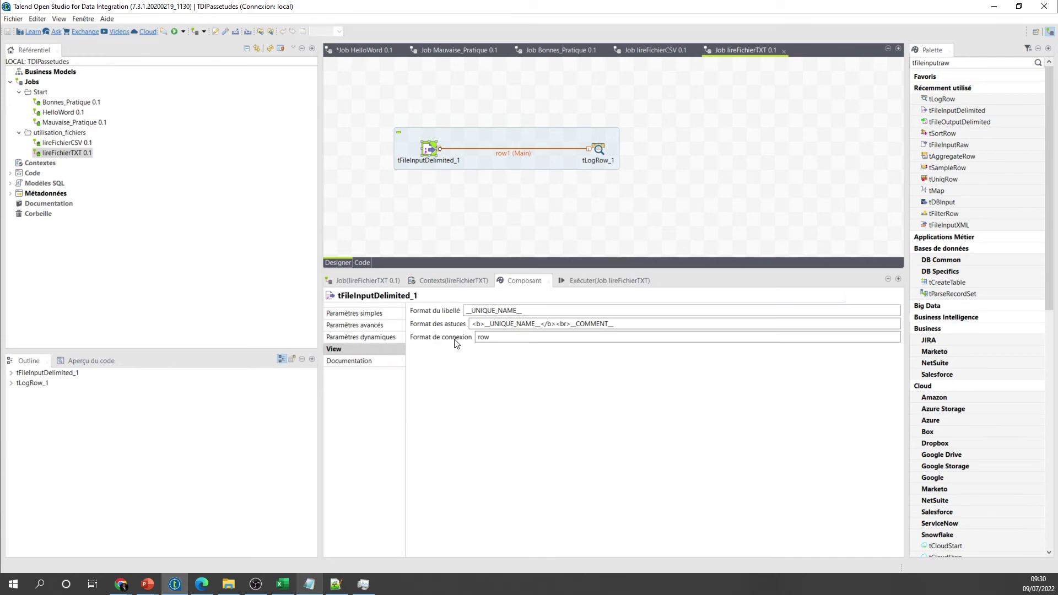
{"action": "double_click", "coordinate": [467, 312]}
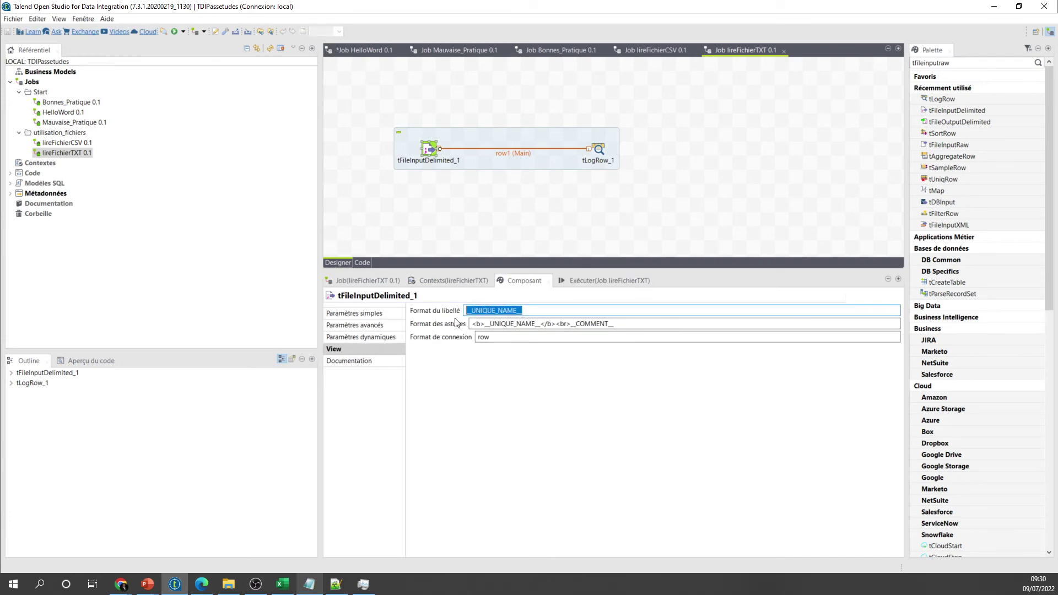
{"action": "type", "text": "fruit"}
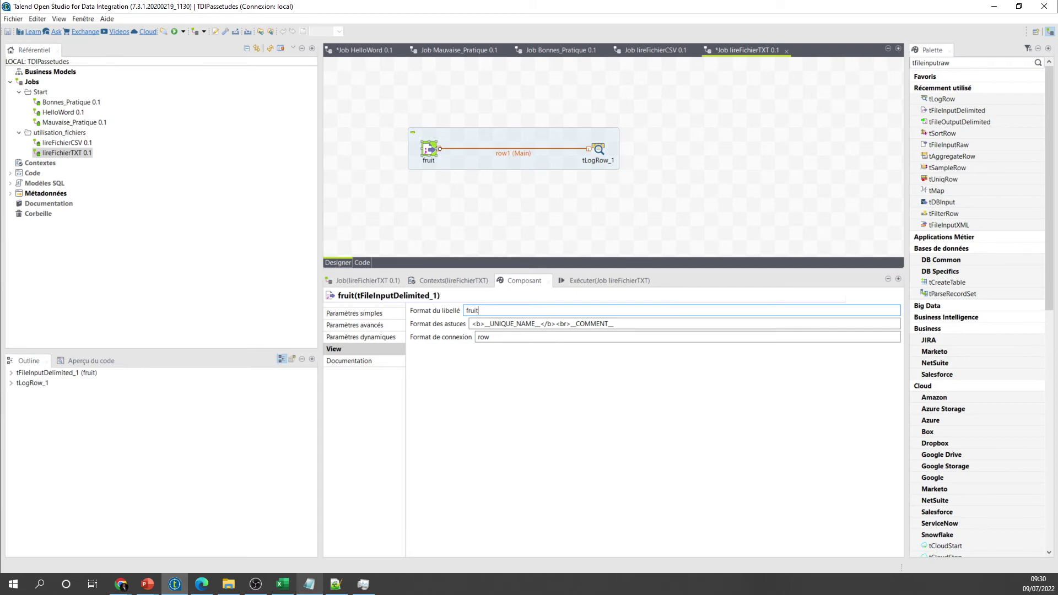
{"action": "type", "text": "s"}
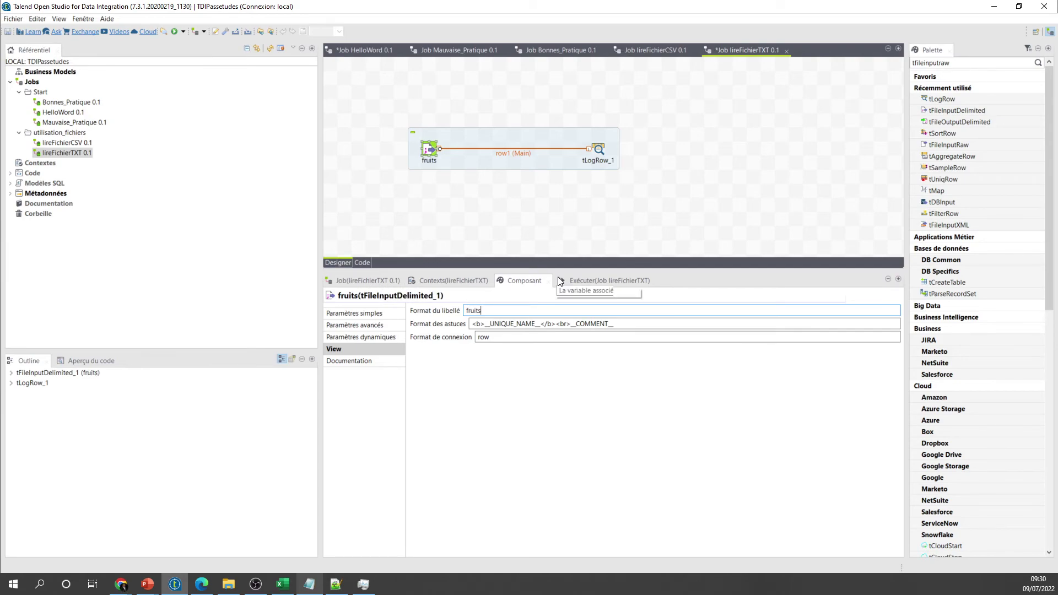
{"action": "left_click", "coordinate": [573, 204]}
Step: Replace the label format of the tLogRow_1 component with console
{"action": "left_click", "coordinate": [599, 149]}
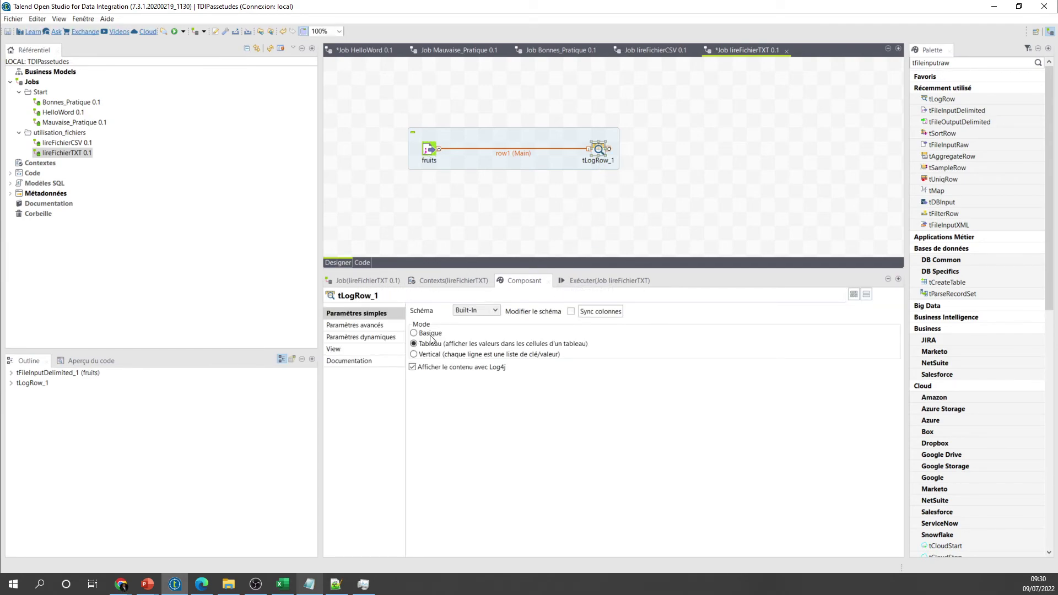
{"action": "left_click", "coordinate": [345, 350]}
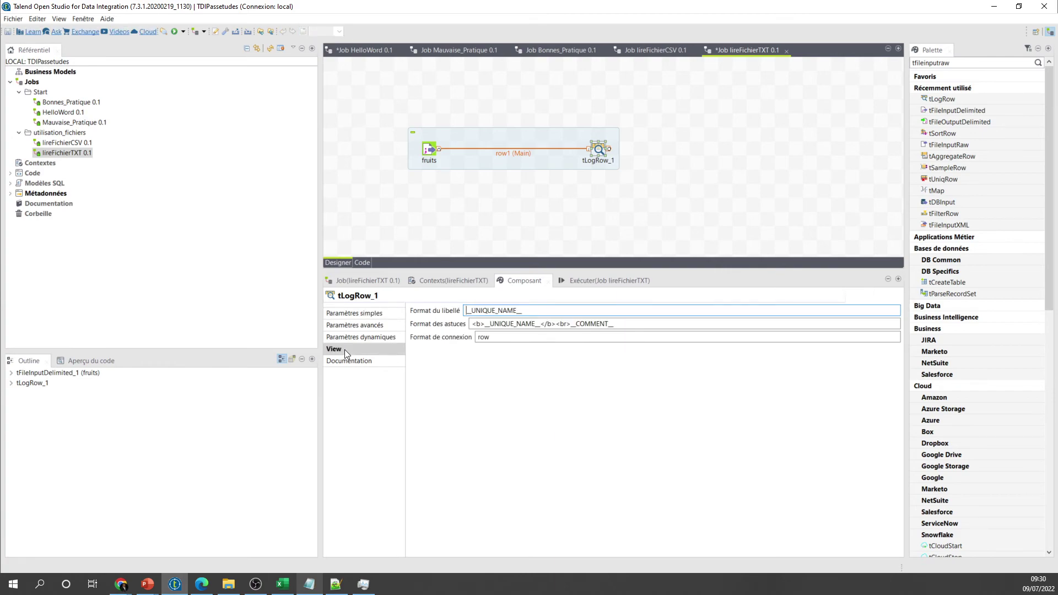
{"action": "type", "text": "console"}
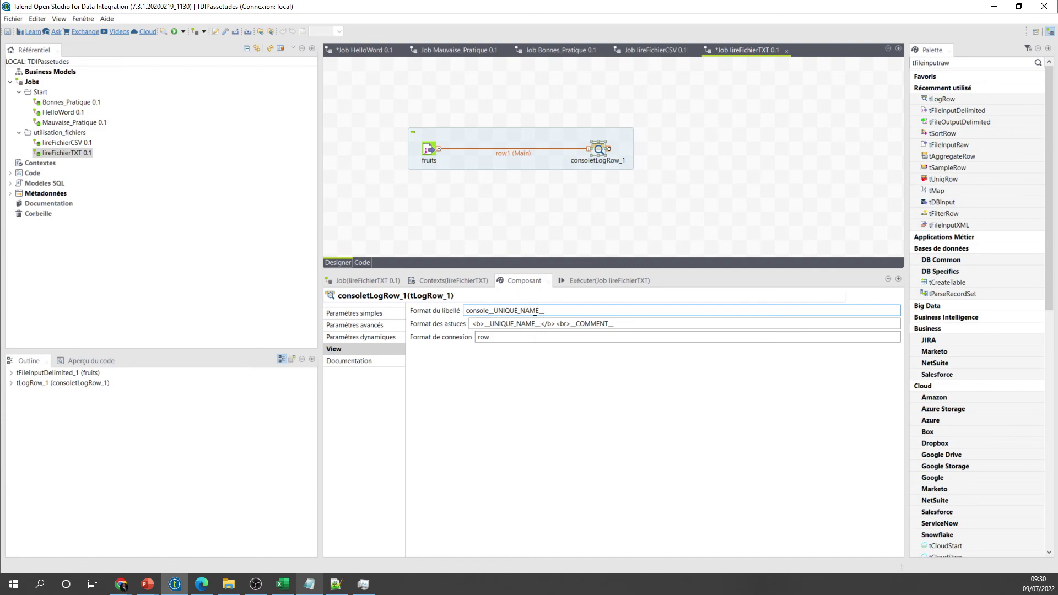
{"action": "key", "text": "BackSpace"}
{"action": "key", "text": "BackSpace"}
{"action": "key", "text": "BackSpace"}
{"action": "key", "text": "BackSpace"}
{"action": "key", "text": "BackSpace"}
{"action": "key", "text": "BackSpace"}
{"action": "key", "text": "BackSpace"}
{"action": "key", "text": "BackSpace"}
{"action": "key", "text": "BackSpace"}
{"action": "key", "text": "BackSpace"}
{"action": "key", "text": "BackSpace"}
{"action": "key", "text": "BackSpace"}
{"action": "key", "text": "BackSpace"}
{"action": "key", "text": "BackSpace"}
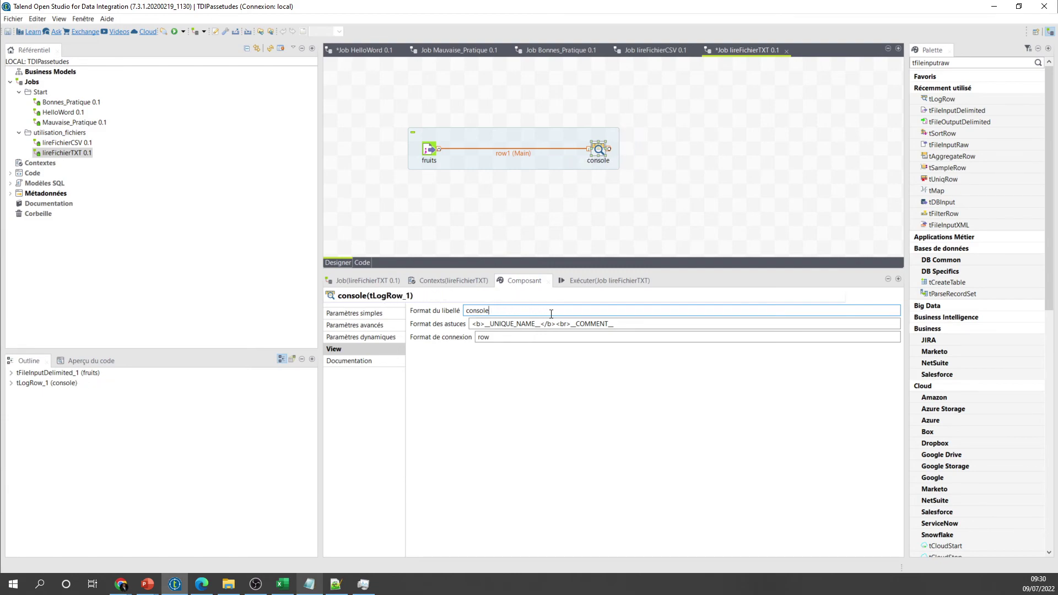
{"action": "left_click", "coordinate": [543, 203]}
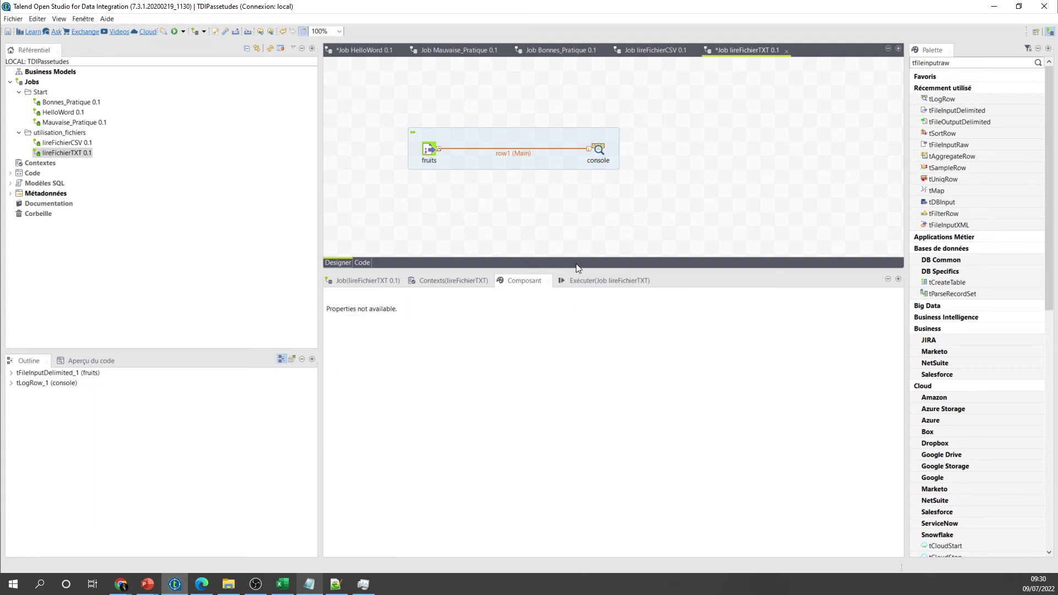
Step: Run the lireFichierTXT job again with the relabelled components
{"action": "left_click", "coordinate": [584, 281]}
{"action": "left_click", "coordinate": [427, 326]}
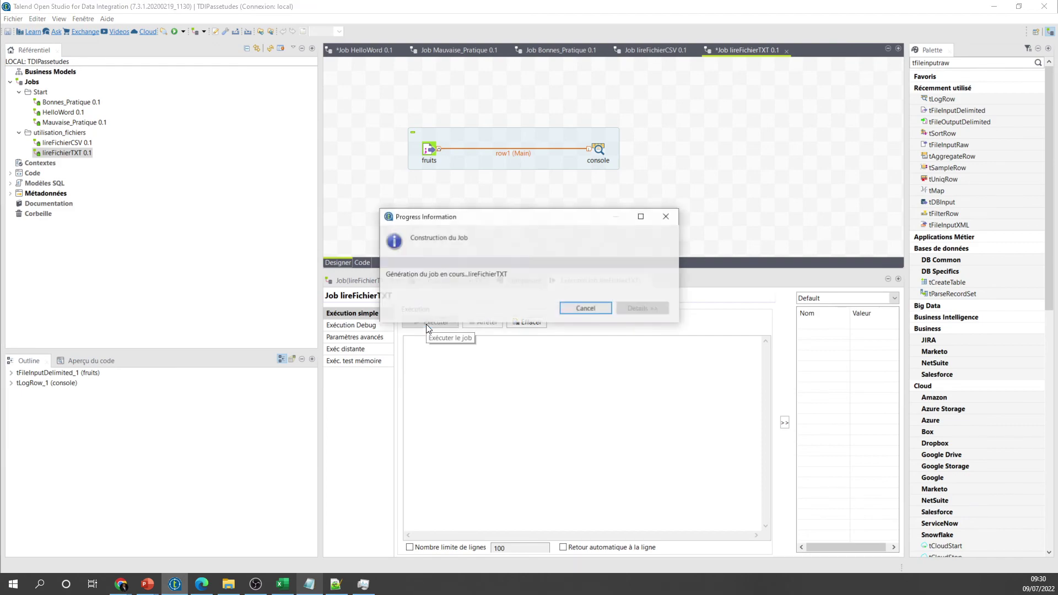